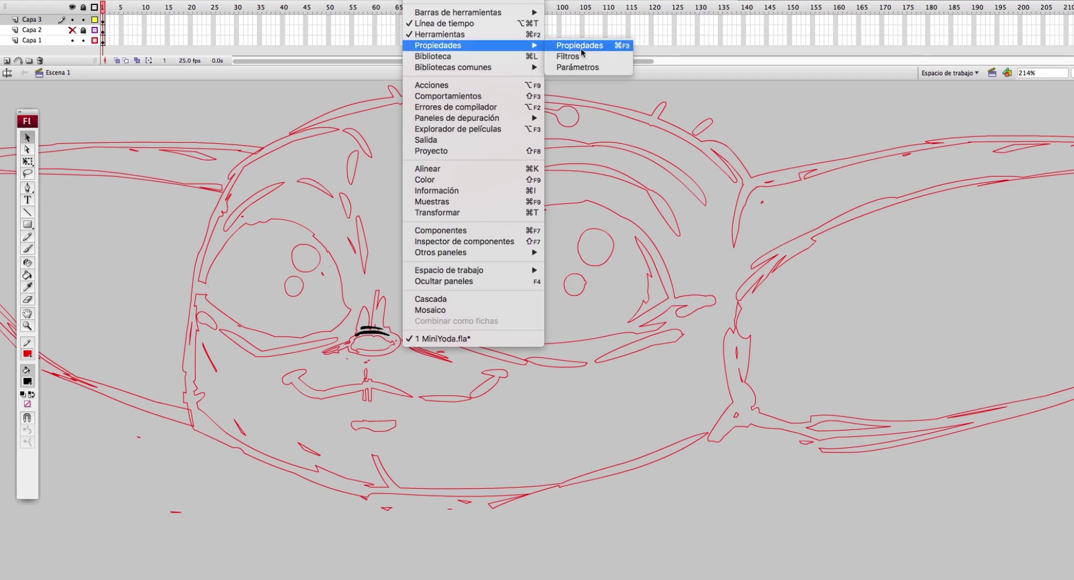
Step: Ink the mouth, nose lines and chin mark over the red sketch with the black Brush
key(b)
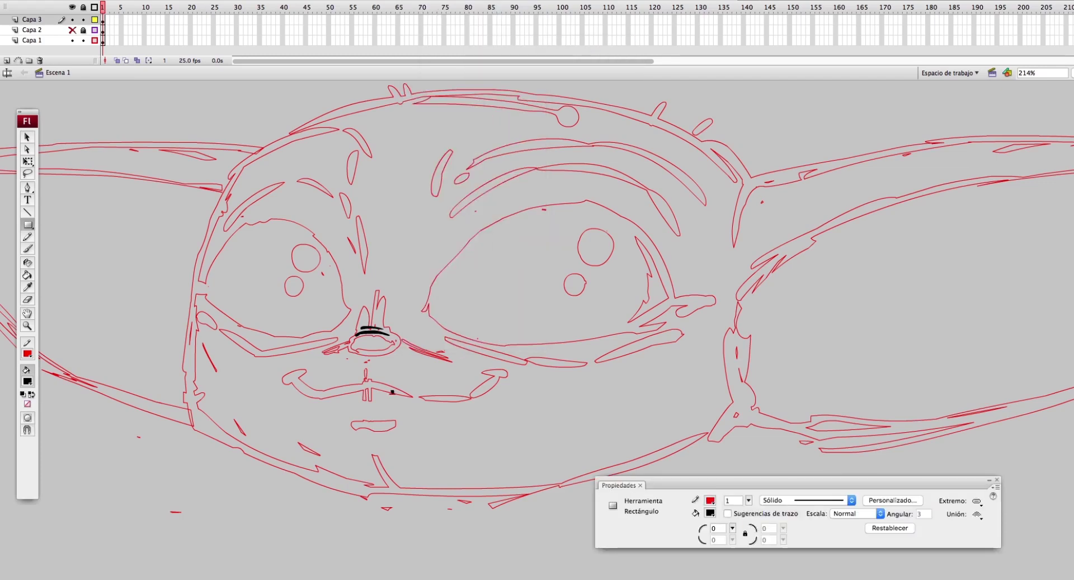
drag(280, 384, 307, 370)
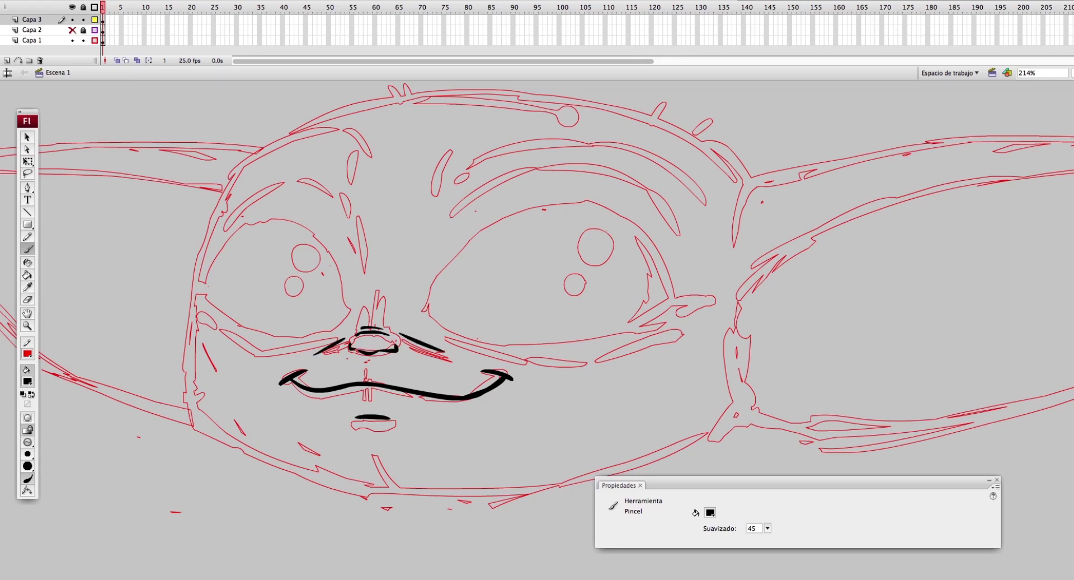
Step: Paint the large eye solid black along its sketched contour and erase two round highlights from it
drag(472, 242, 675, 303)
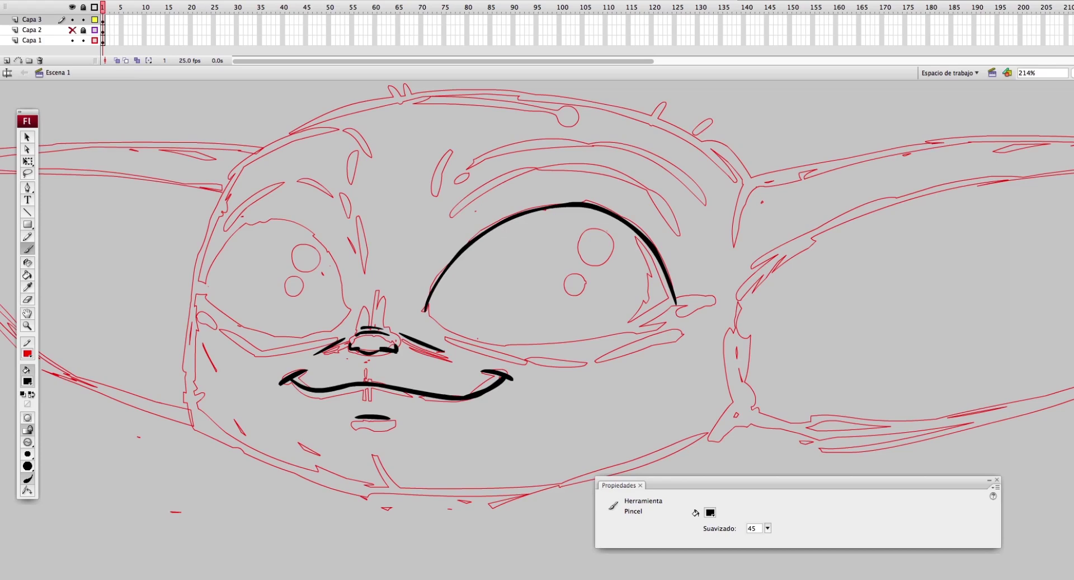
key(e)
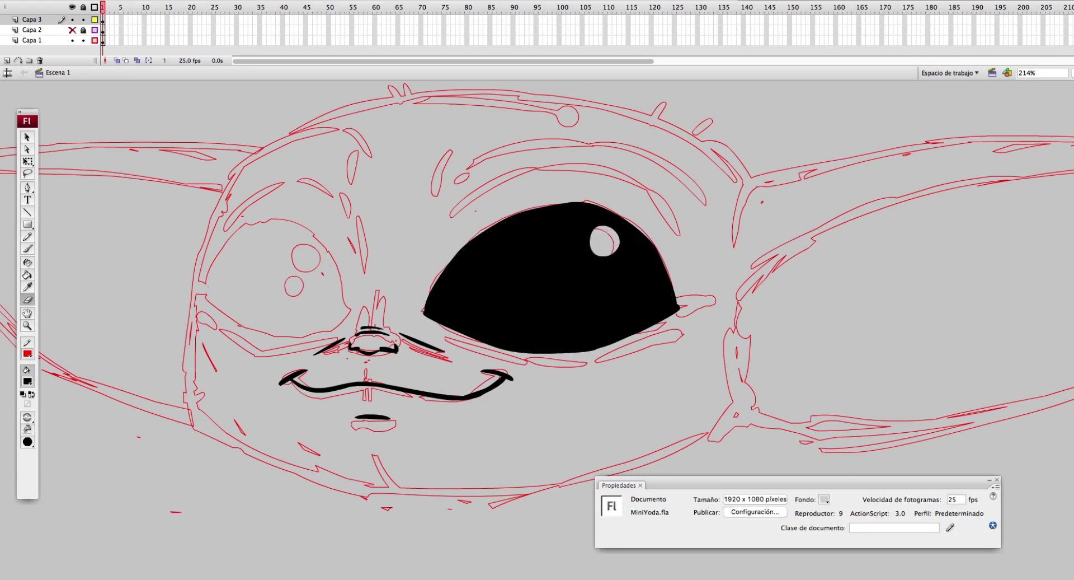
click(625, 270)
Step: Brush the creases above and below the large eye and a short stroke at its outer corner
key(b)
drag(562, 190, 665, 232)
drag(445, 333, 529, 362)
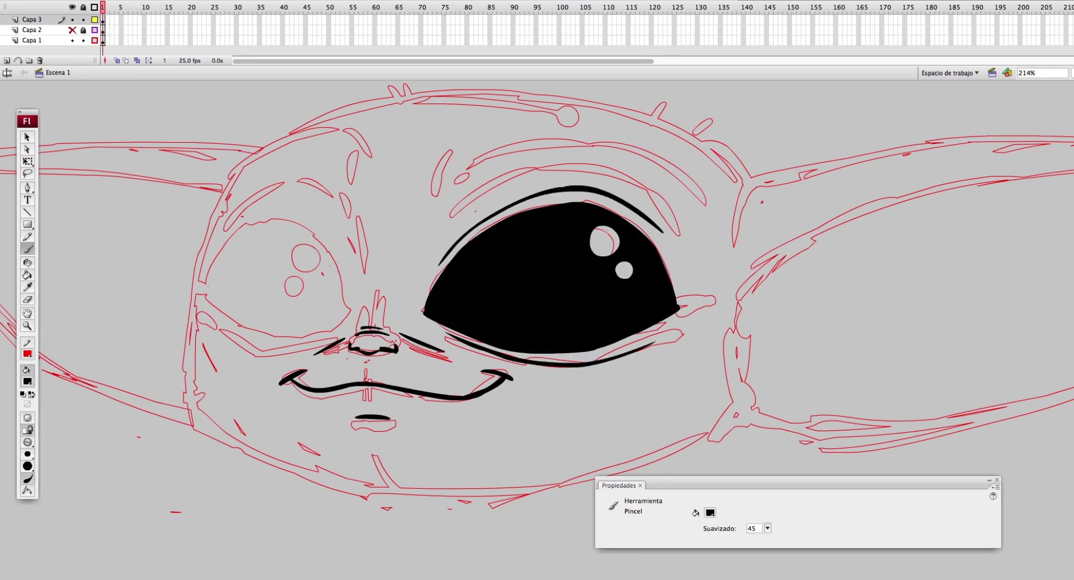
drag(679, 306, 704, 305)
scroll(537, 296, right, 2)
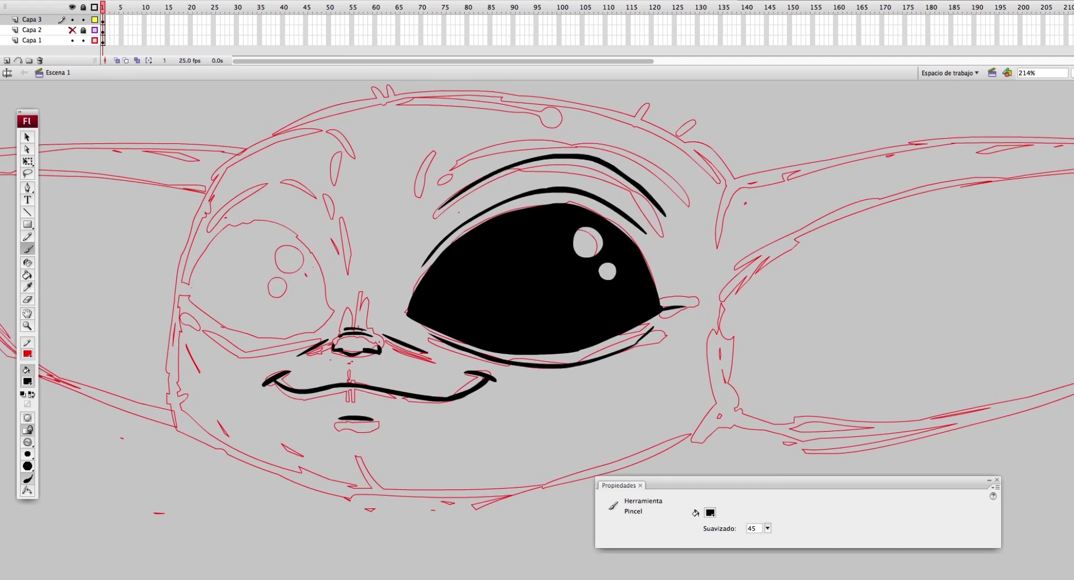
Step: Undo the last wrinkle stroke and paint the upper brow wrinkles above the large eye
key(ctrl+z)
drag(453, 167, 667, 195)
scroll(538, 297, down, 1)
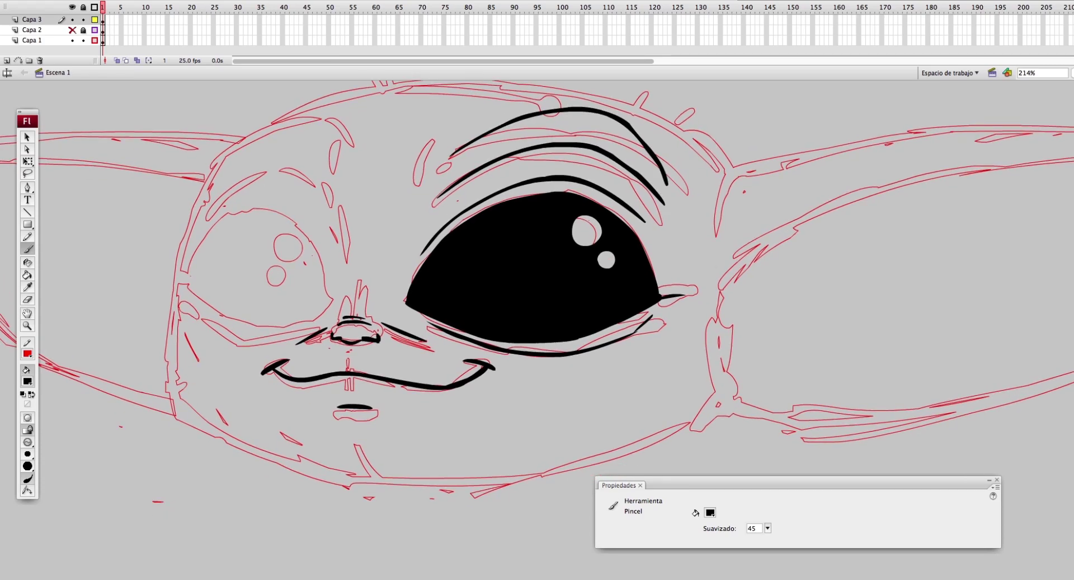
Step: Duplicate the black eye alone, mirrored and narrowed, onto the smaller eye's sketch
key(v)
click(531, 268)
key(ctrl+c)
key(ctrl+v)
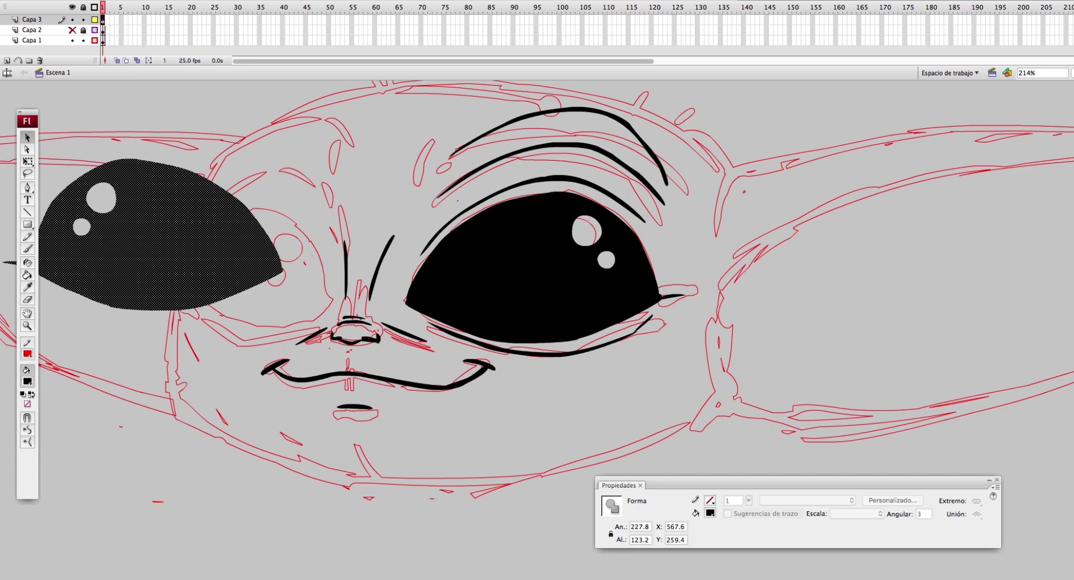
key(q)
drag(168, 263, 253, 265)
key(v)
key(ctrl+shift+a)
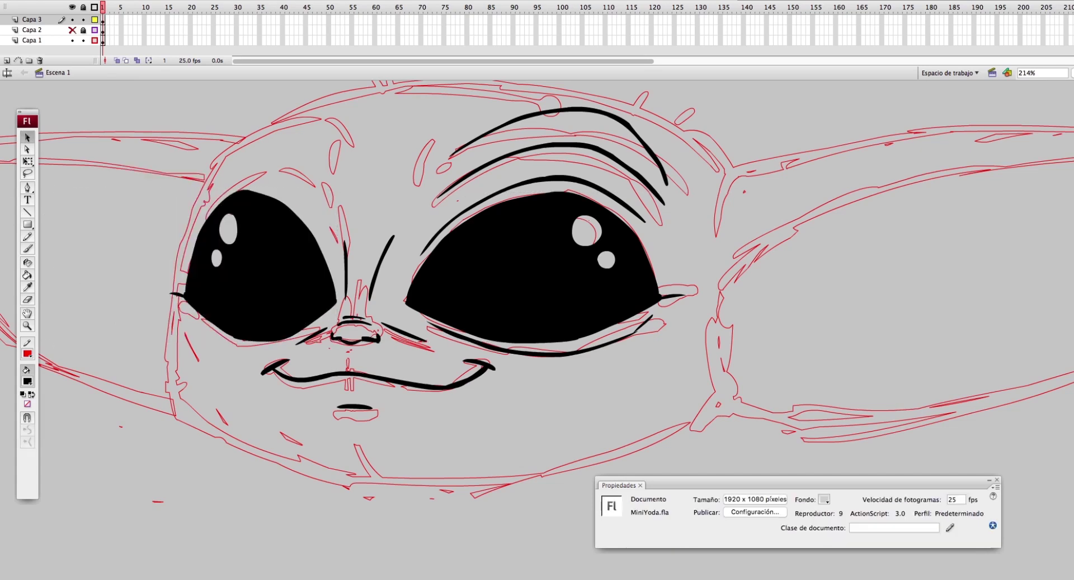
Step: Show the rulers and place a horizontal guide at the level of the eye corners
click(224, 79)
drag(554, 84, 554, 313)
key(ctrl+z)
key(ctrl+z)
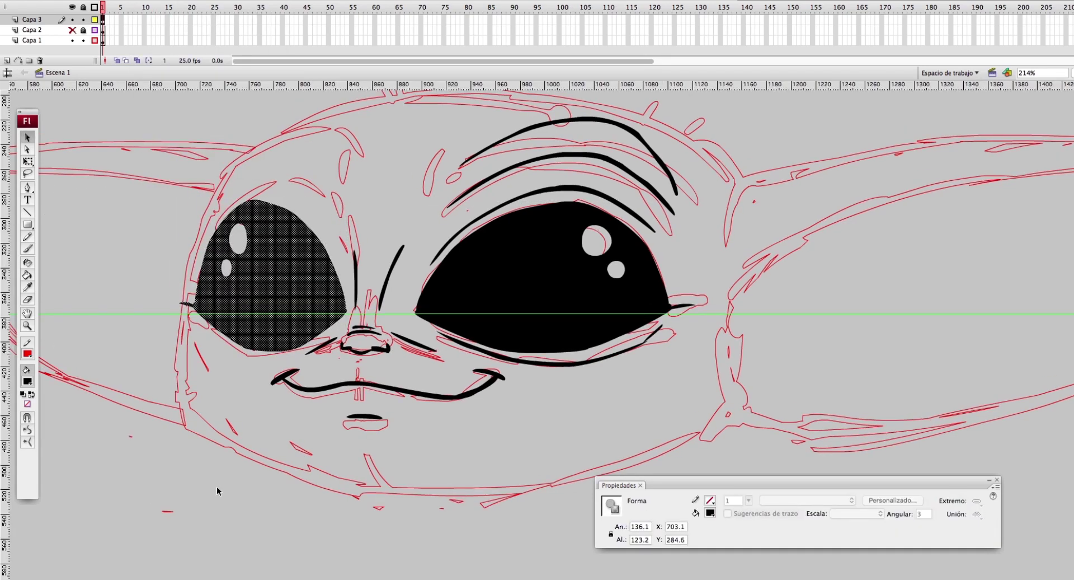
Step: Duplicate the large eye with its wrinkles, group the copy and narrow it onto the smaller eye's sketch
shift+click(554, 367)
key(ctrl+c)
key(ctrl+v)
drag(305, 307, 377, 398)
key(ctrl+g)
key(q)
drag(193, 244, 178, 250)
key(v)
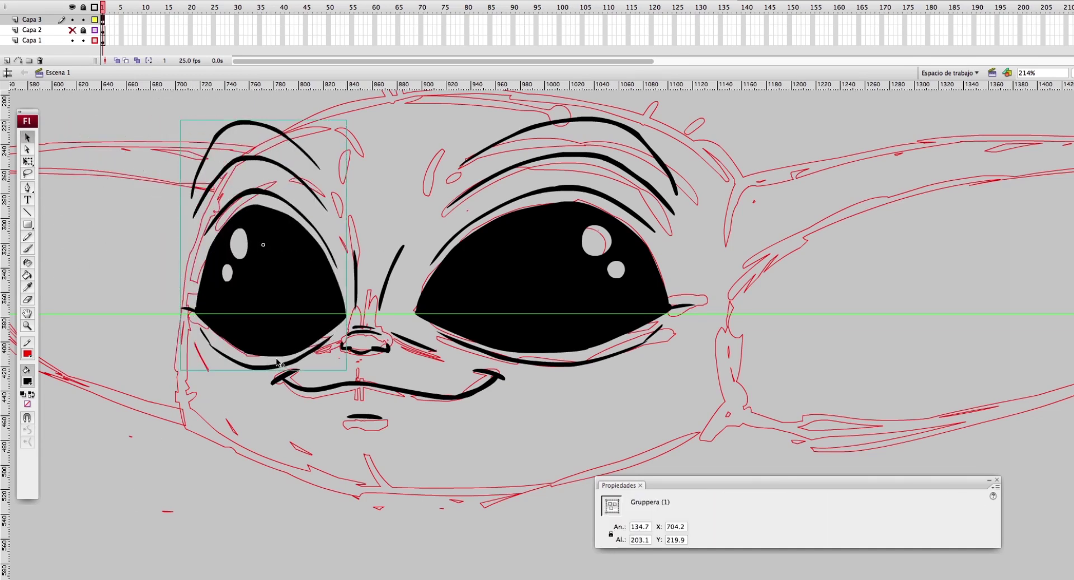
Step: Inside the smaller eye's group, skew the brow wrinkles toward the nose and paint the outline of that side of the face
double_click(301, 174)
key(q)
drag(288, 109, 314, 111)
key(b)
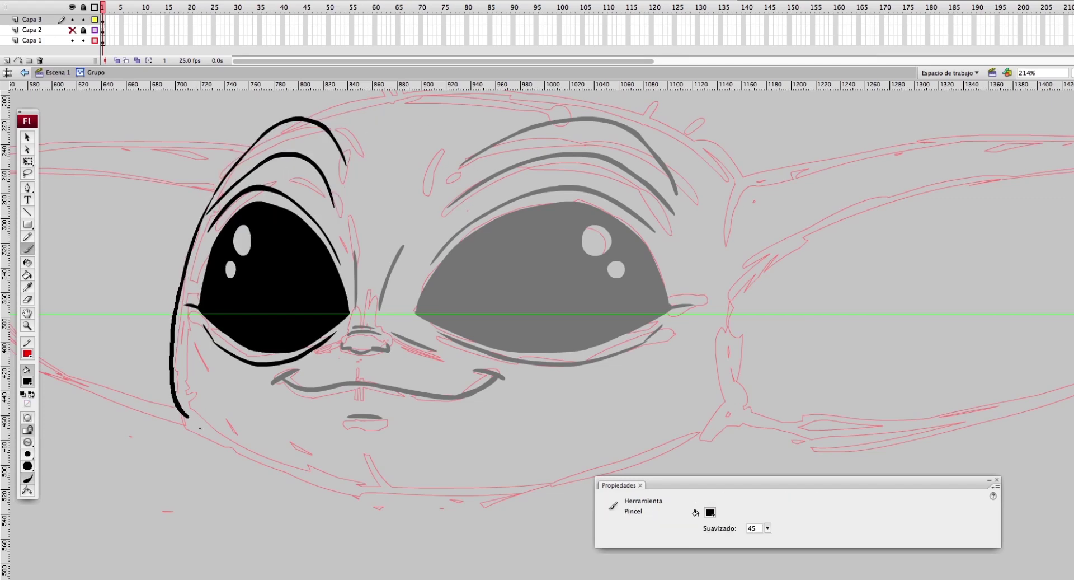
Step: Leave the group and ink the outer and inner contours of the ear beside the large eye
scroll(696, 223, right, 15)
key(super+e)
mouse_move(319, 183)
mouse_down()
mouse_move(814, 180)
mouse_move(311, 285)
mouse_up()
drag(365, 430, 945, 164)
scroll(695, 311, left, 10)
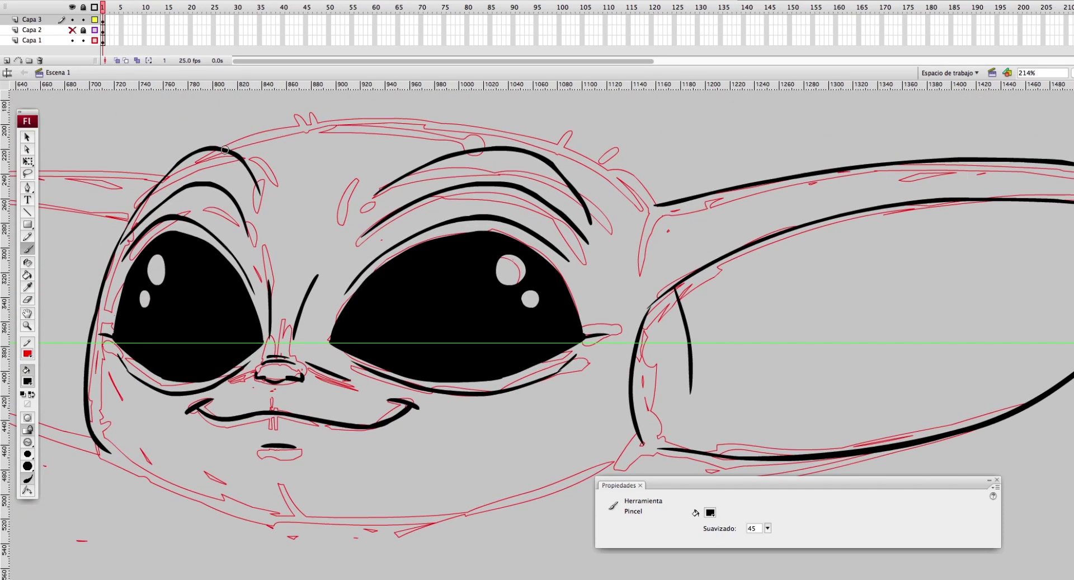
Step: Paint the top outline of the head from the smaller eye's brow to the inked ear, undoing unsatisfactory strokes
drag(236, 150, 394, 114)
drag(352, 116, 666, 207)
key(ctrl+z)
drag(353, 115, 711, 210)
key(ctrl+z)
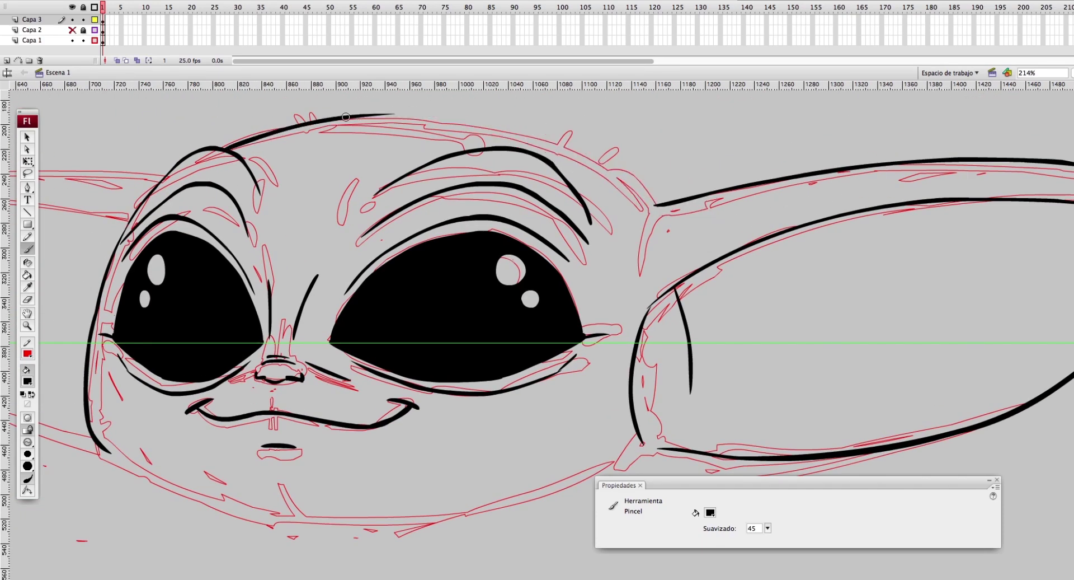
drag(350, 116, 737, 210)
Step: Lock layer Capa 1 and paint the jaw and chin outline across to the inked ear
key(v)
click(82, 40)
drag(536, 316, 578, 210)
key(b)
mouse_move(149, 349)
mouse_down()
mouse_move(351, 420)
mouse_move(683, 349)
mouse_up()
key(ctrl+z)
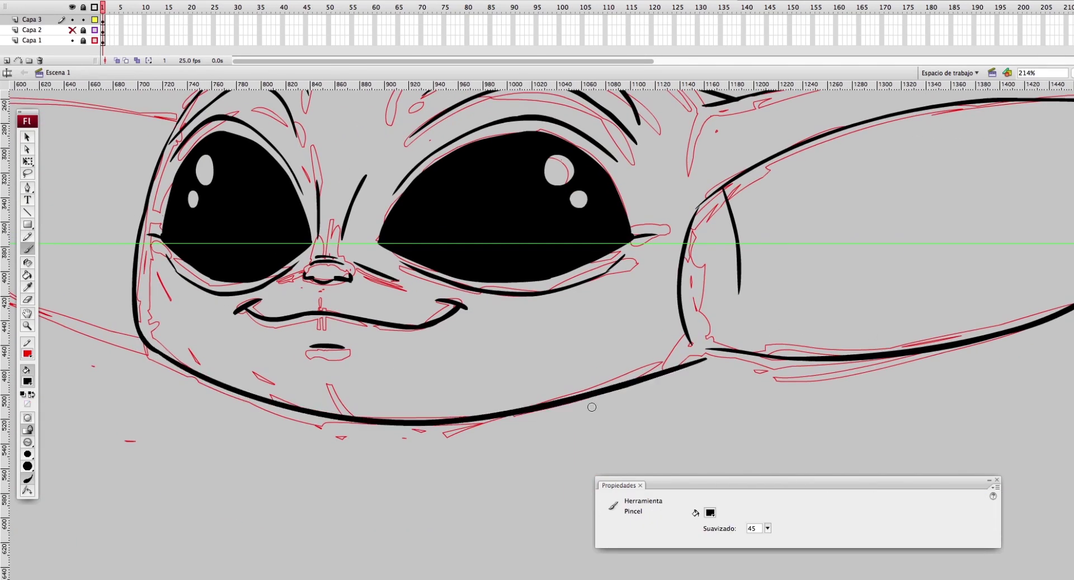
Step: Paint the short strokes joining the upper edge of the inked ear to the head
key(z)
drag(657, 267, 814, 345)
alt+click(814, 345)
drag(564, 175, 925, 389)
key(b)
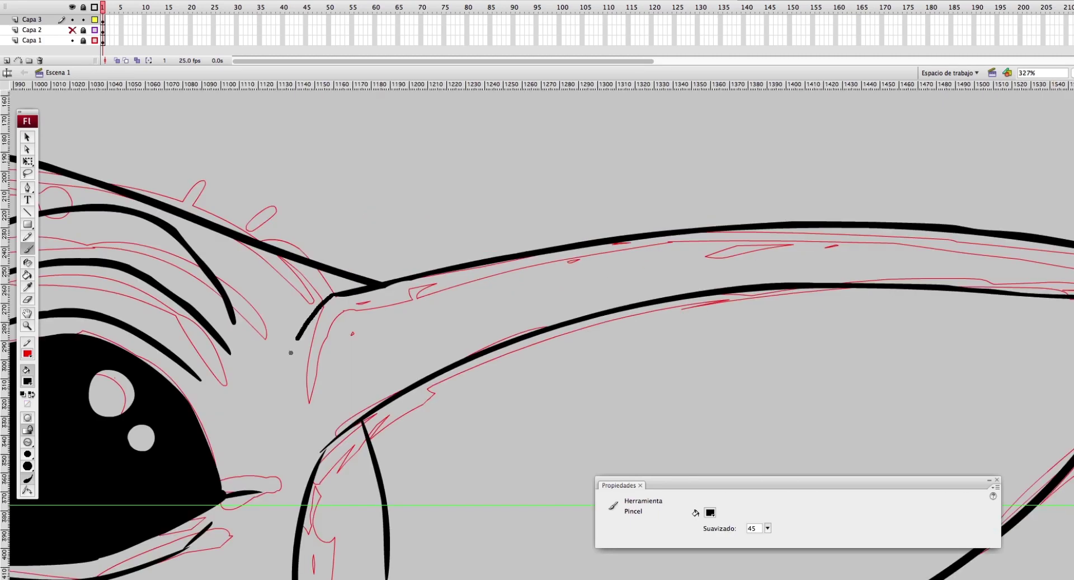
Step: Paste a mirrored copy of the inked ear and position it over the ear sketch on the opposite side
key(ctrl+minus)
key(z)
click(694, 314)
key(ctrl+z)
alt+click(754, 204)
key(ctrl+v)
click(192, 240)
drag(192, 240, 268, 288)
Step: Inside the copied ear's group, erase the line sections that overlap the face, and leave the group
double_click(269, 287)
key(e)
mouse_move(374, 242)
mouse_down()
mouse_move(372, 414)
mouse_move(566, 230)
mouse_up()
key(v)
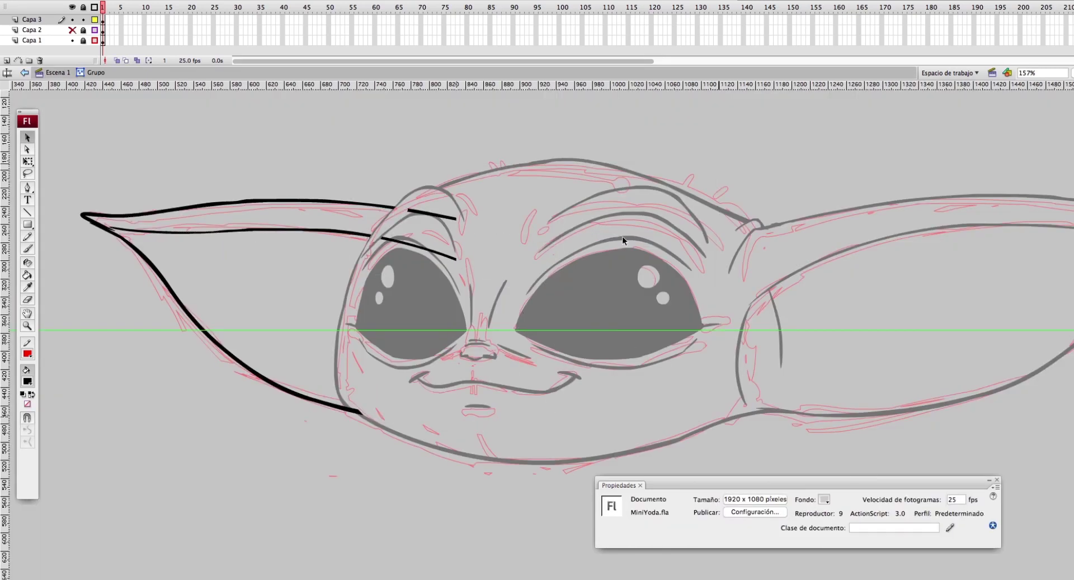
scroll(417, 372, right, 5)
scroll(417, 372, left, 3)
double_click(408, 442)
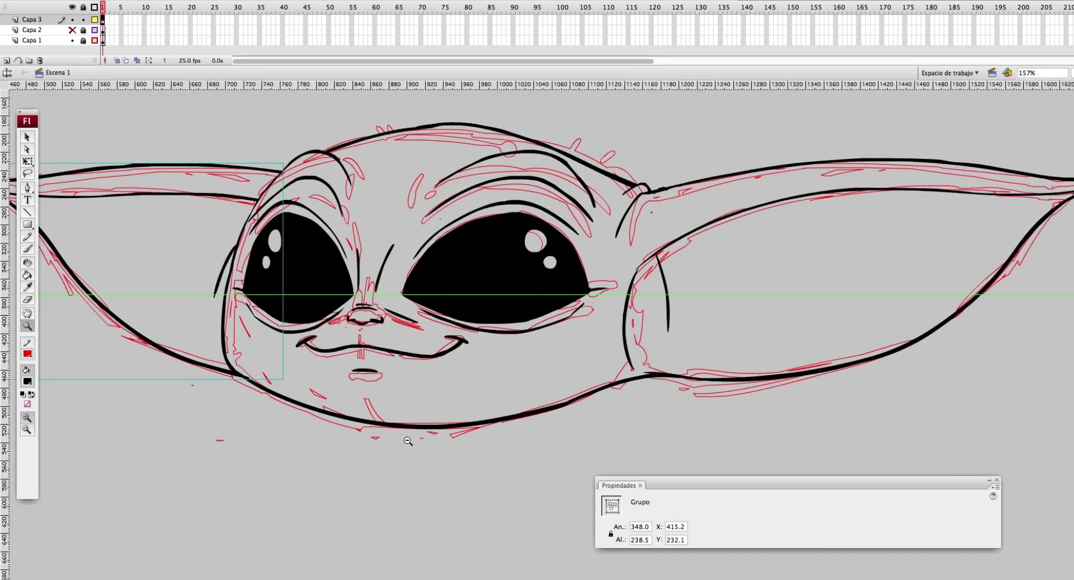
Step: Group the large eye with its wrinkles and adjust both eye groups slightly with Free Transform from their inner corners
scroll(388, 450, left, 2)
click(504, 263)
shift+click(520, 187)
key(ctrl+g)
key(q)
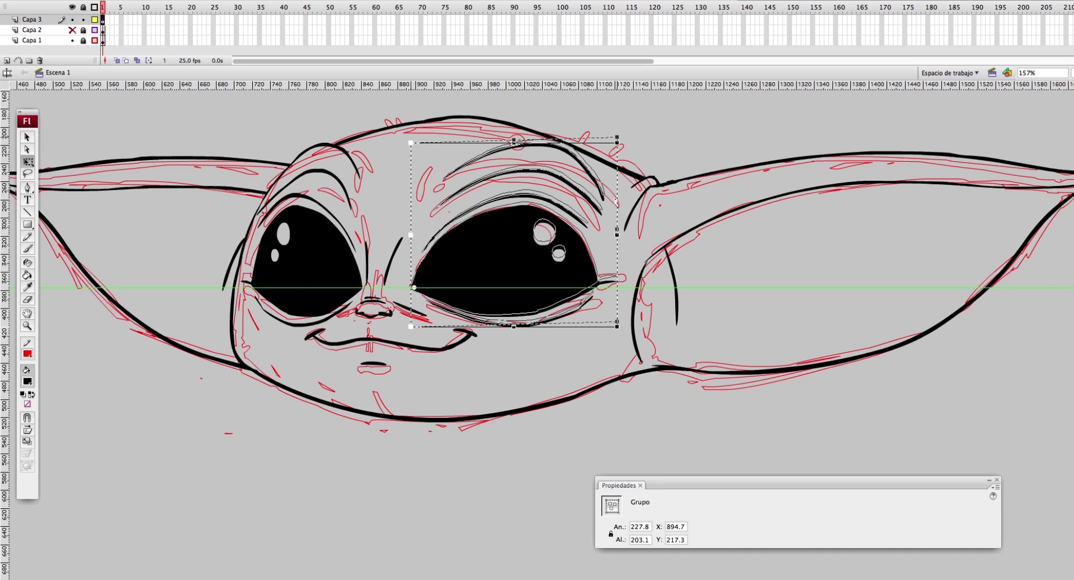
click(314, 311)
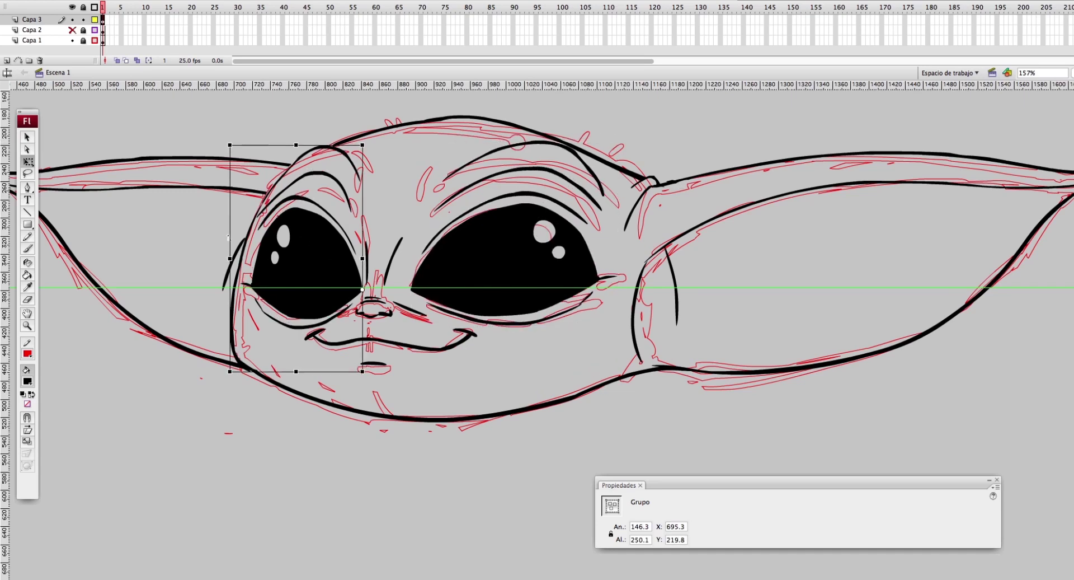
click(539, 360)
Step: Hide the sketch layer Capa 1 and display layer Capa 3 as blue outlines
key(ctrl+minus)
click(72, 41)
double_click(94, 19)
key(Return)
scroll(599, 336, up, 3)
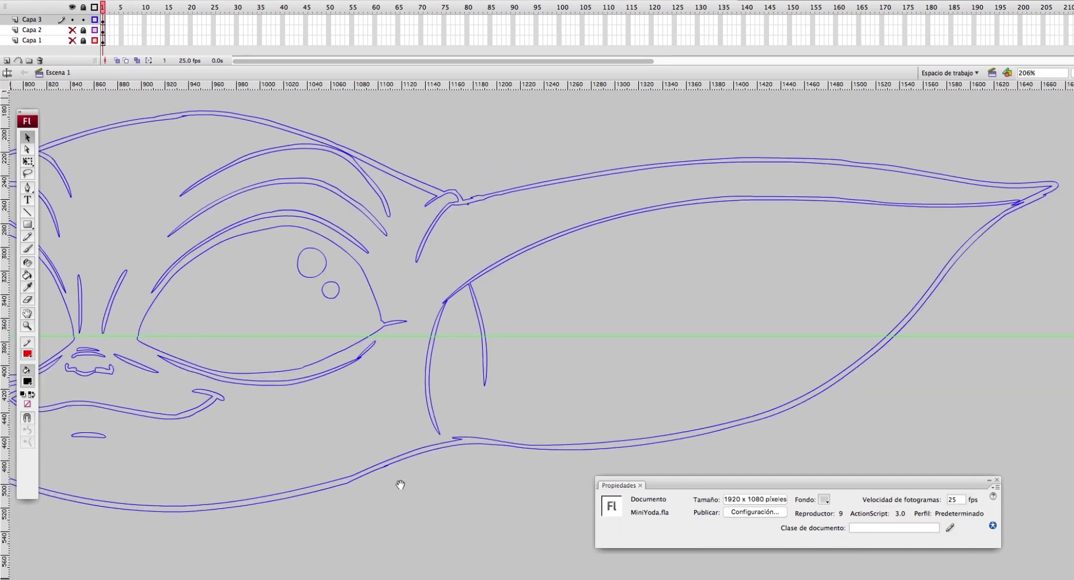
Step: Select the lines of the ear beside the large eye and group them
drag(401, 485, 580, 406)
click(487, 411)
click(782, 320)
drag(666, 103, 434, 142)
mouse_move(357, 257)
mouse_down()
mouse_move(1057, 218)
mouse_move(406, 143)
mouse_up()
key(ctrl+g)
Step: Turn off the outline view and, inside the opposite ear's group, brush its line ends further in behind the face
scroll(487, 254, left, 10)
key(v)
click(168, 221)
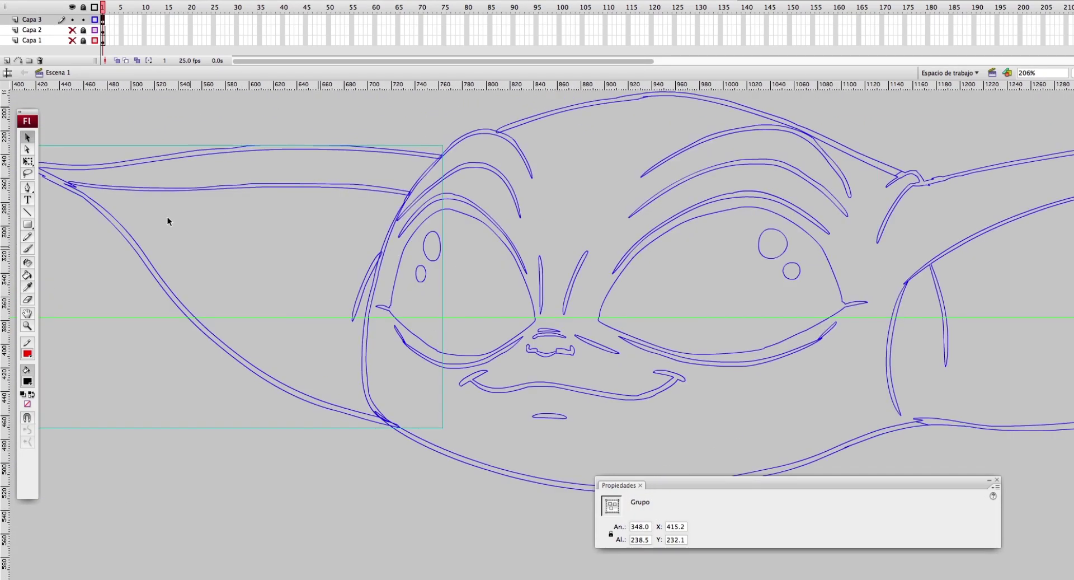
key(ctrl+alt+shift+o)
key(z)
alt+click(619, 413)
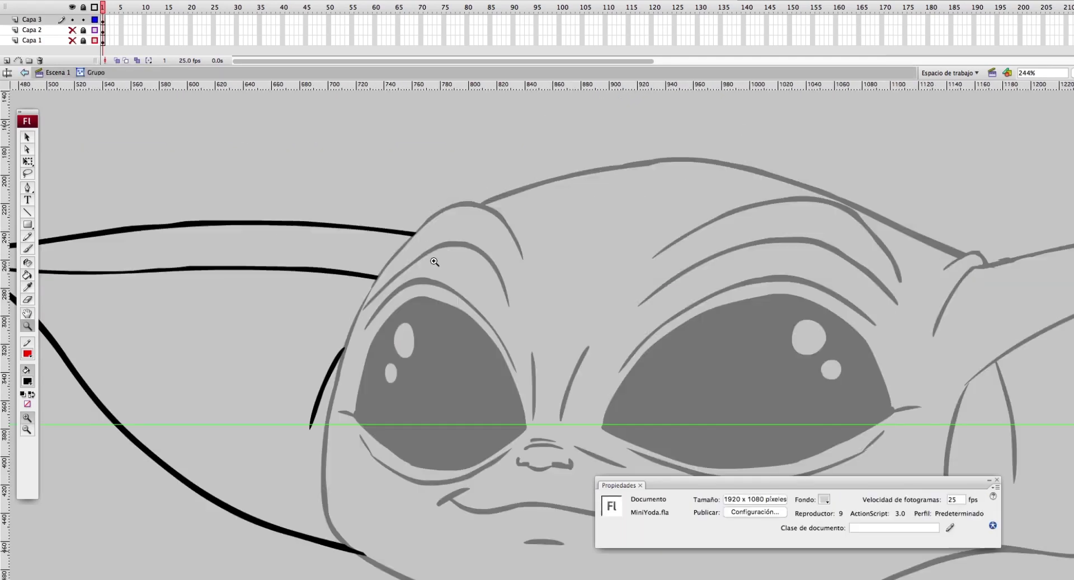
key(b)
mouse_move(769, 462)
mouse_down()
mouse_move(805, 344)
mouse_move(760, 346)
mouse_up()
drag(475, 200, 423, 252)
key(v)
double_click(469, 438)
key(ctrl+minus)
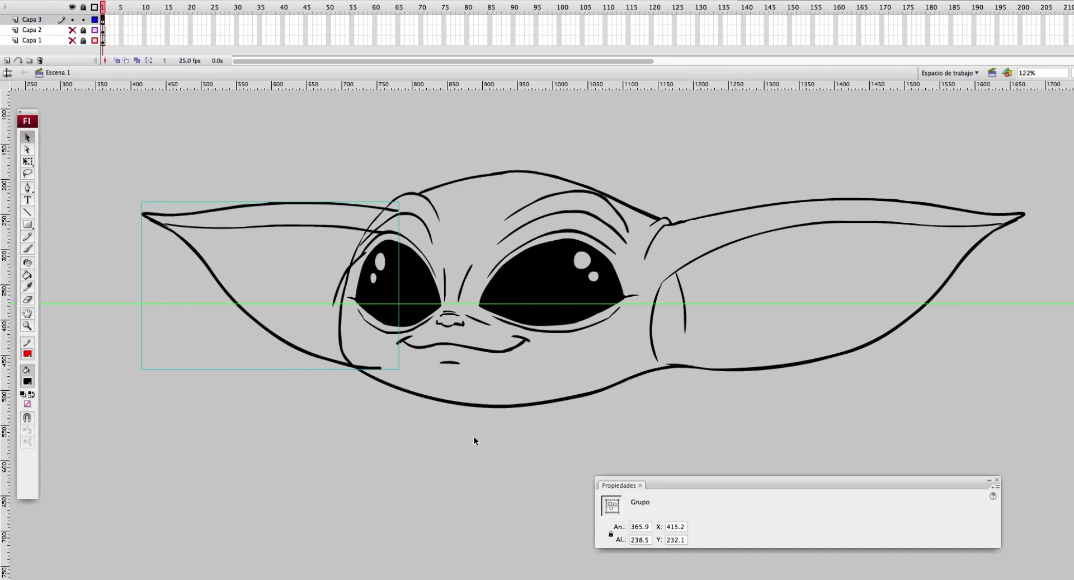
scroll(474, 441, down, 1)
click(727, 369)
drag(671, 128, 336, 403)
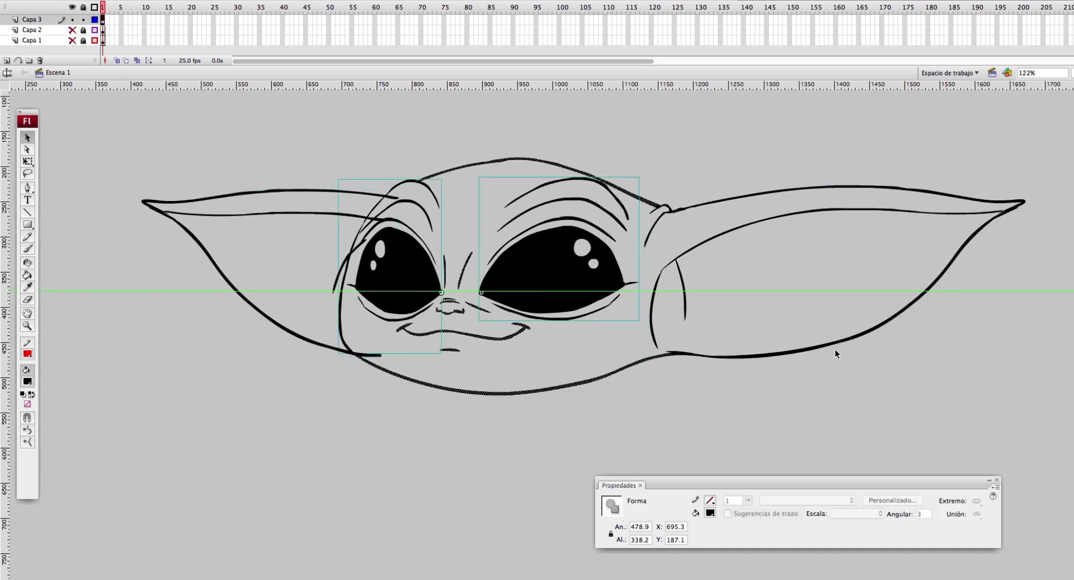
click(562, 421)
Step: Reshape the corner strokes of the mouth into sharp points in the outline view
key(z)
click(331, 406)
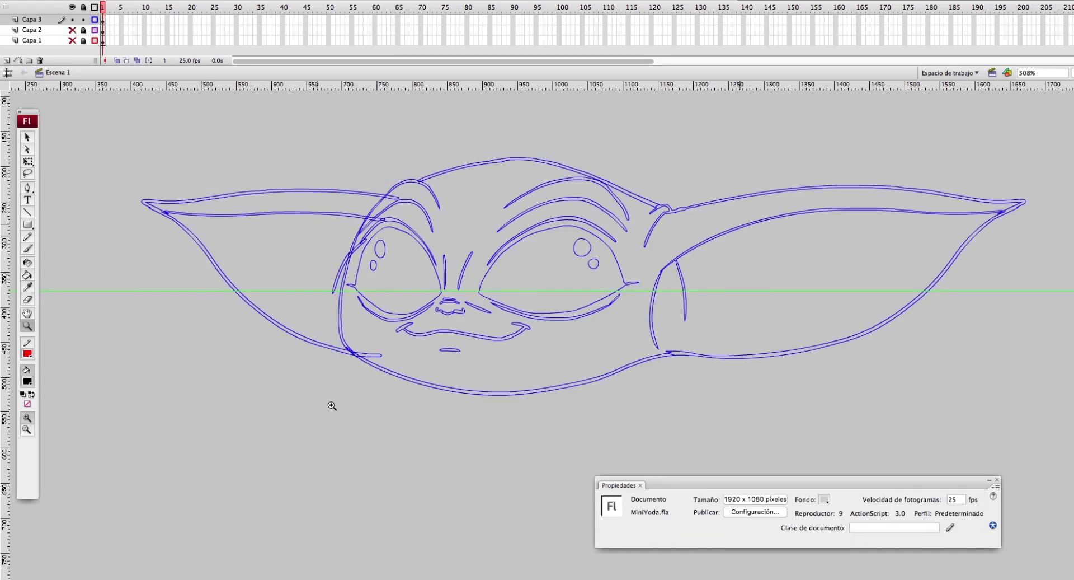
key(v)
click(475, 388)
click(414, 379)
click(285, 370)
scroll(285, 370, up, 3)
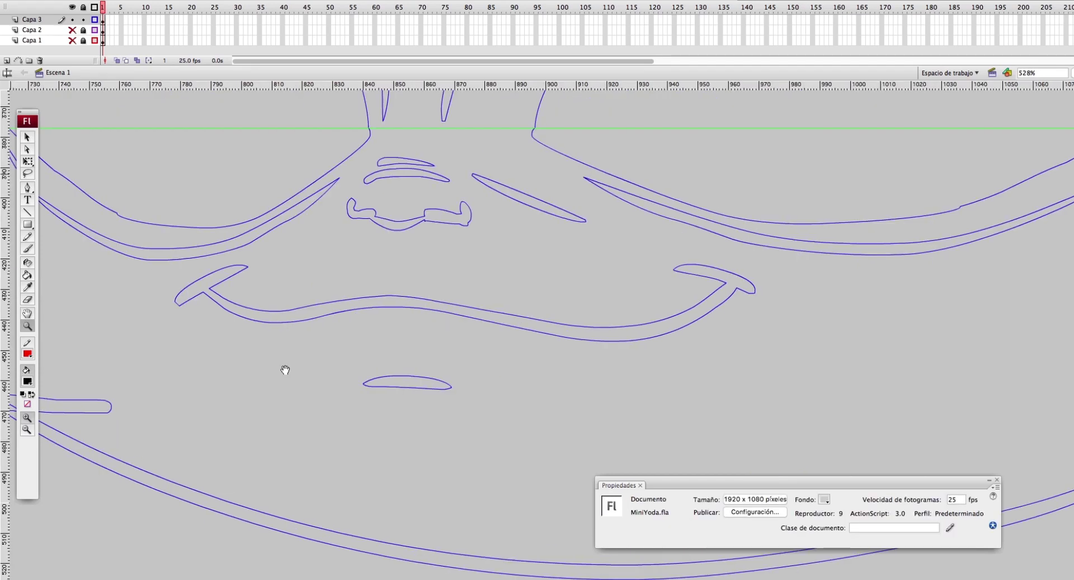
drag(274, 300, 235, 325)
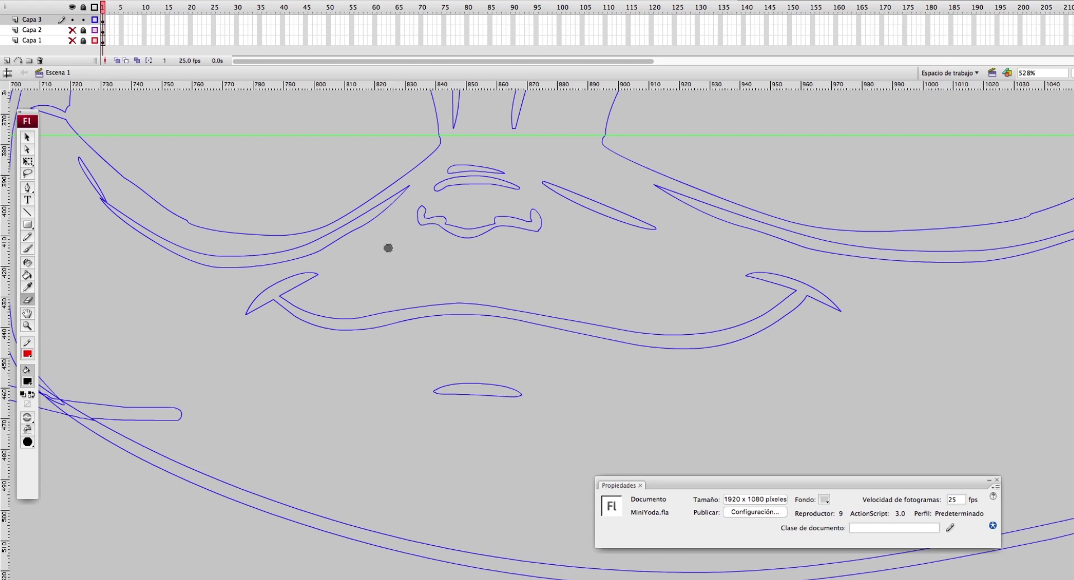
Step: Refine the small strokes above the nose and bend the crease beside it into a curve
click(475, 168)
click(482, 169)
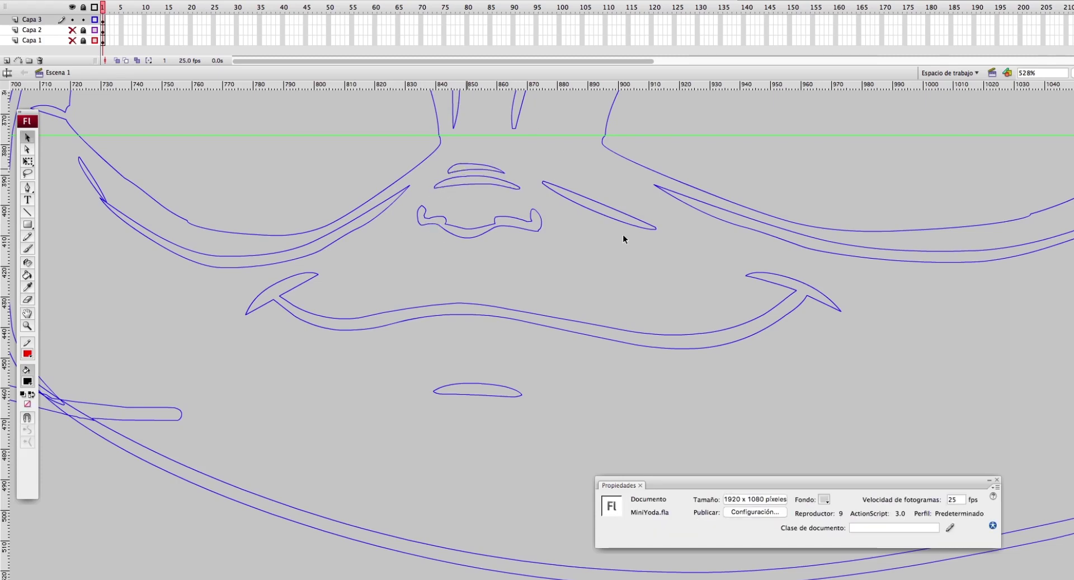
drag(626, 220, 616, 218)
click(447, 241)
click(616, 275)
Step: Reshape the line under the large eye into one smooth curve with a tapered outer tip
scroll(753, 293, right, 10)
scroll(753, 292, up, 1)
click(880, 235)
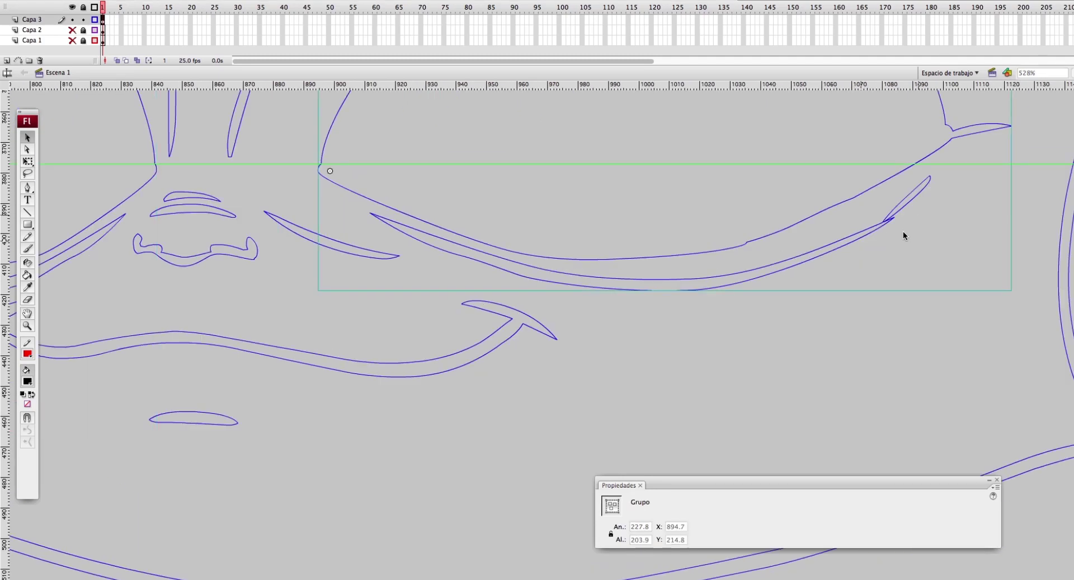
click(895, 230)
click(880, 228)
drag(881, 229, 933, 180)
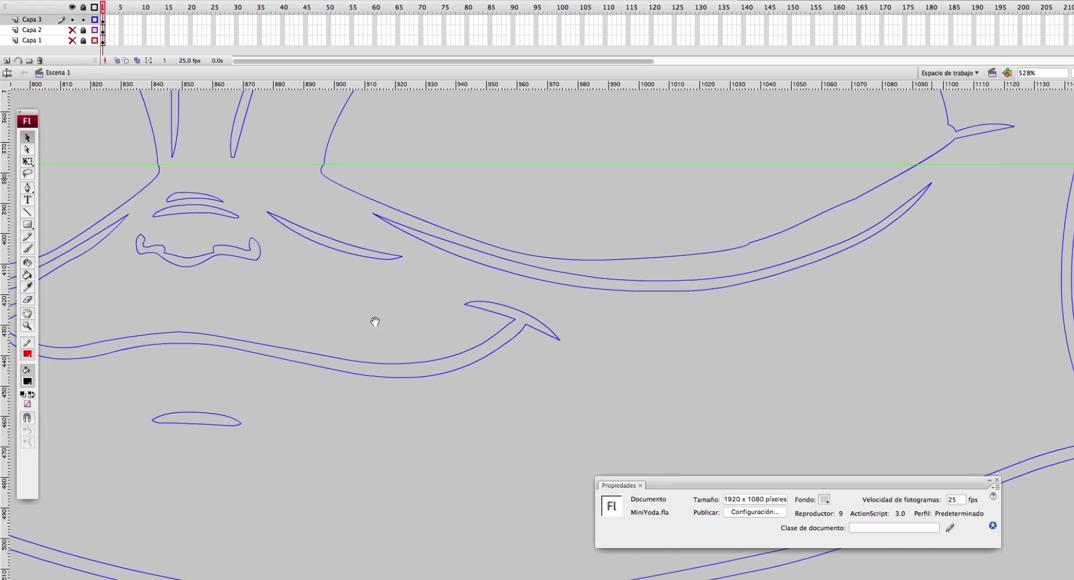
Step: Sharpen the inner and outer corners of the large eye's contour
scroll(372, 319, up, 5)
scroll(371, 319, right, 3)
key(v)
click(793, 294)
scroll(784, 294, down, 4)
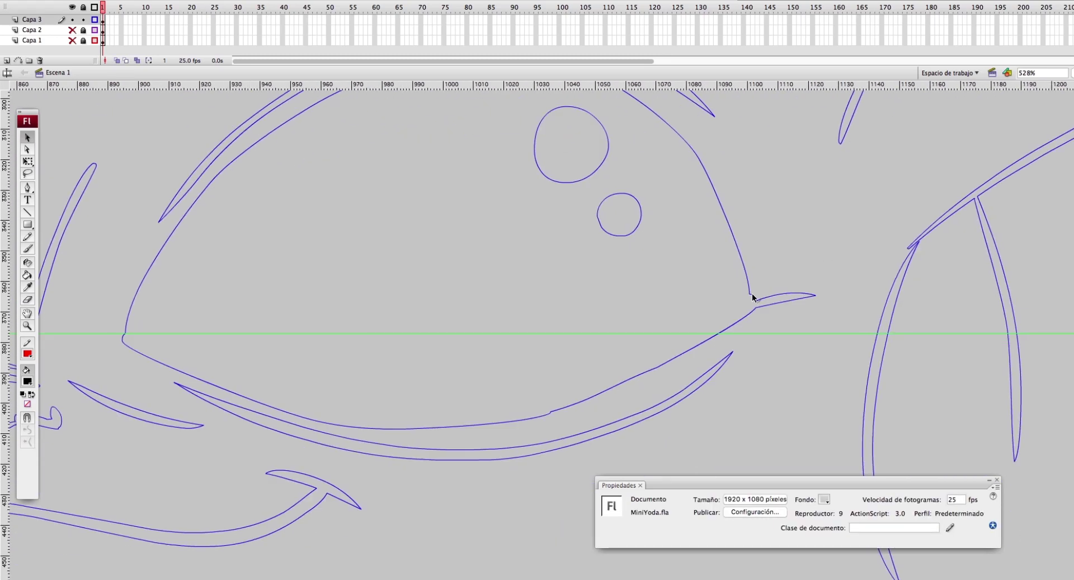
drag(126, 358, 125, 339)
Step: Select sections of the large eye's lower edge with the Lasso and smooth them
drag(750, 314, 447, 415)
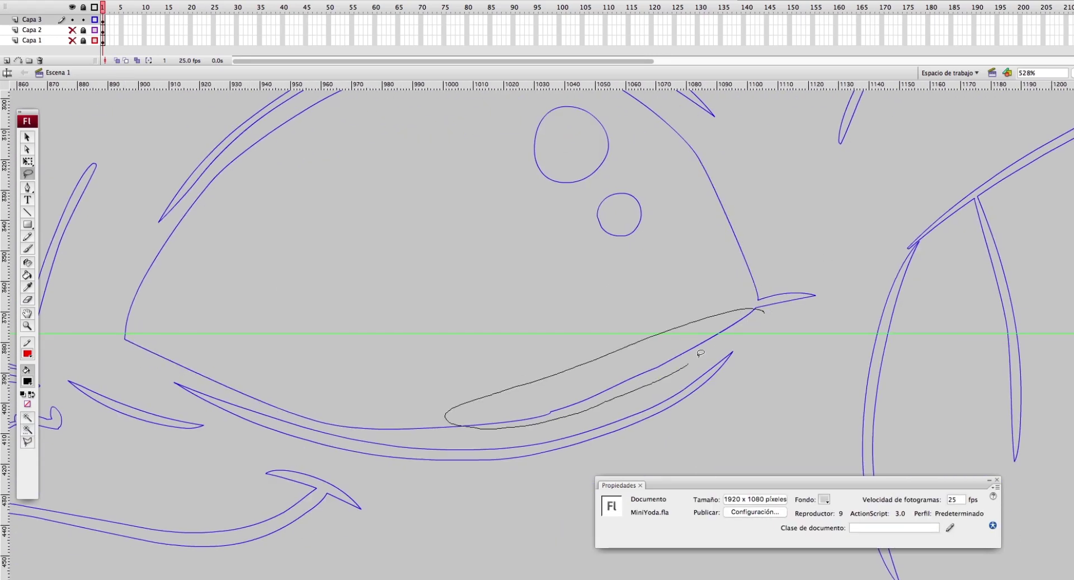
key(ctrl+z)
drag(184, 365, 235, 358)
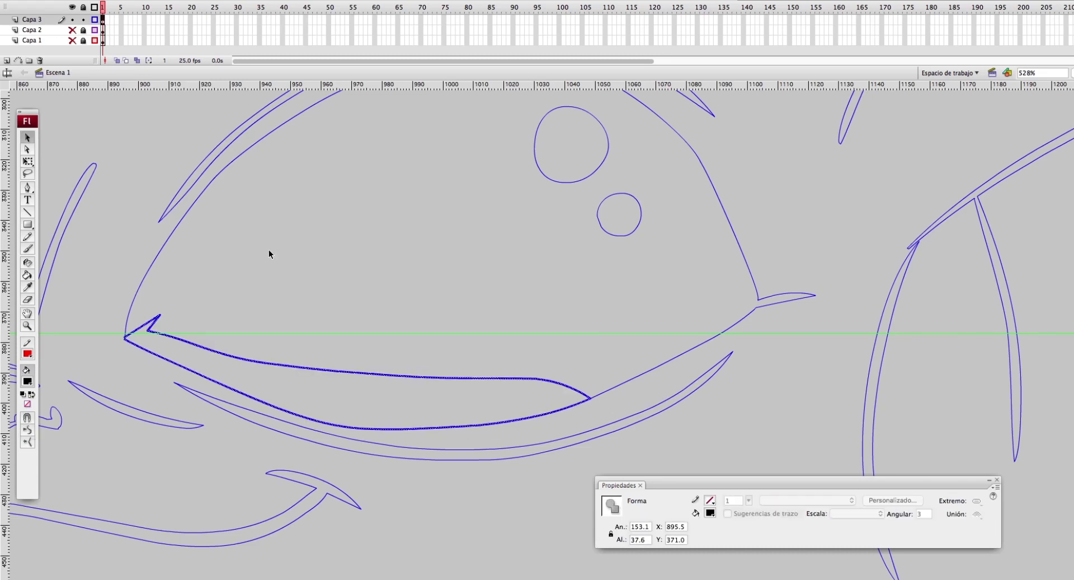
Step: Smooth the forehead wrinkle strokes above the large eye
key(ctrl+minus)
click(683, 253)
click(619, 183)
click(686, 222)
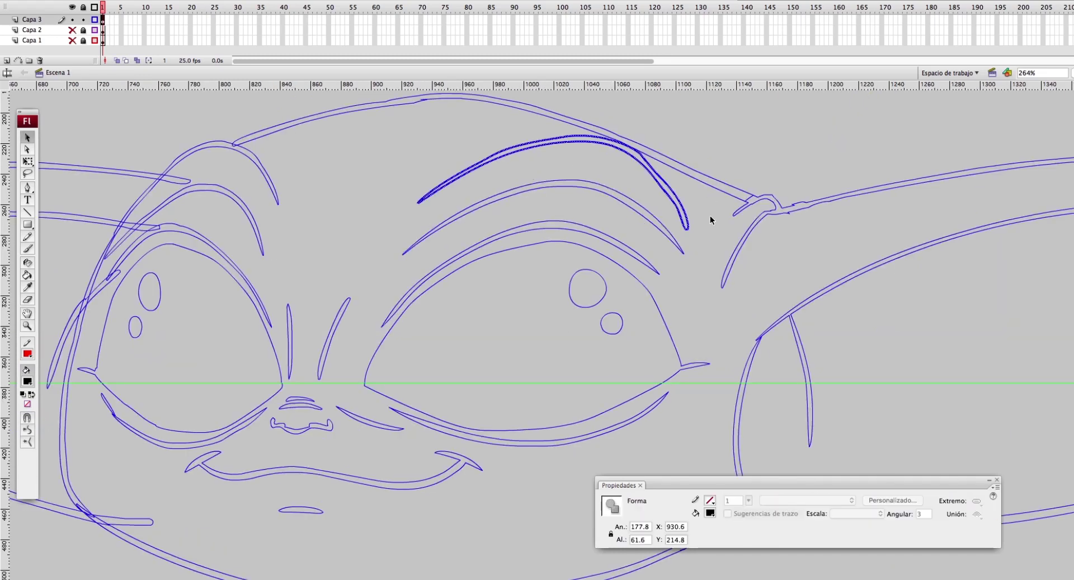
double_click(688, 223)
Step: Switch Capa 3 from outline to filled display and refine the contour of the nose's outer nostril
double_click(733, 397)
scroll(395, 229, down, 3)
scroll(395, 229, left, 2)
click(395, 229)
key(z)
drag(330, 305, 554, 394)
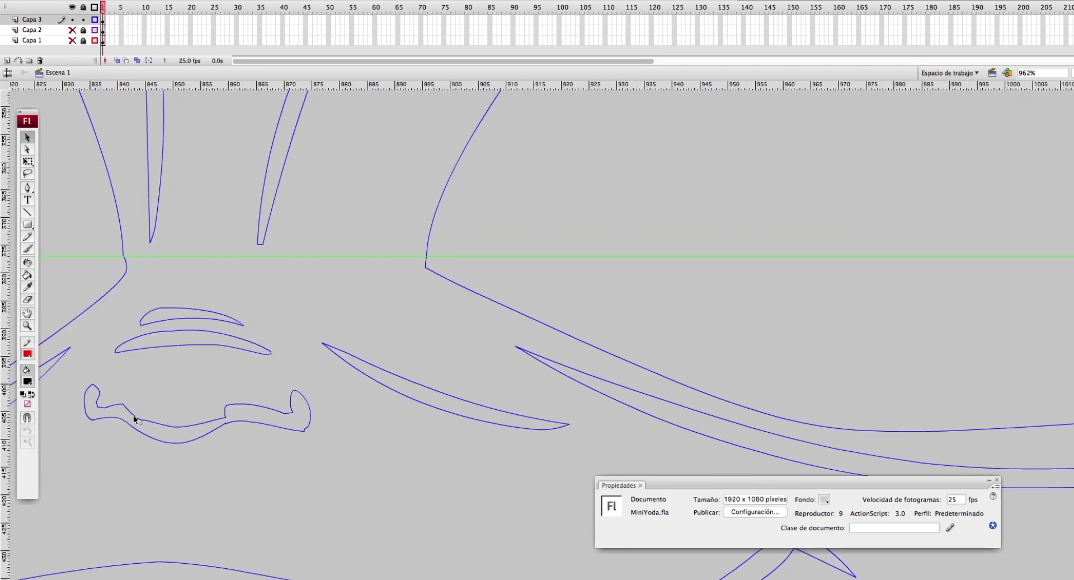
click(95, 19)
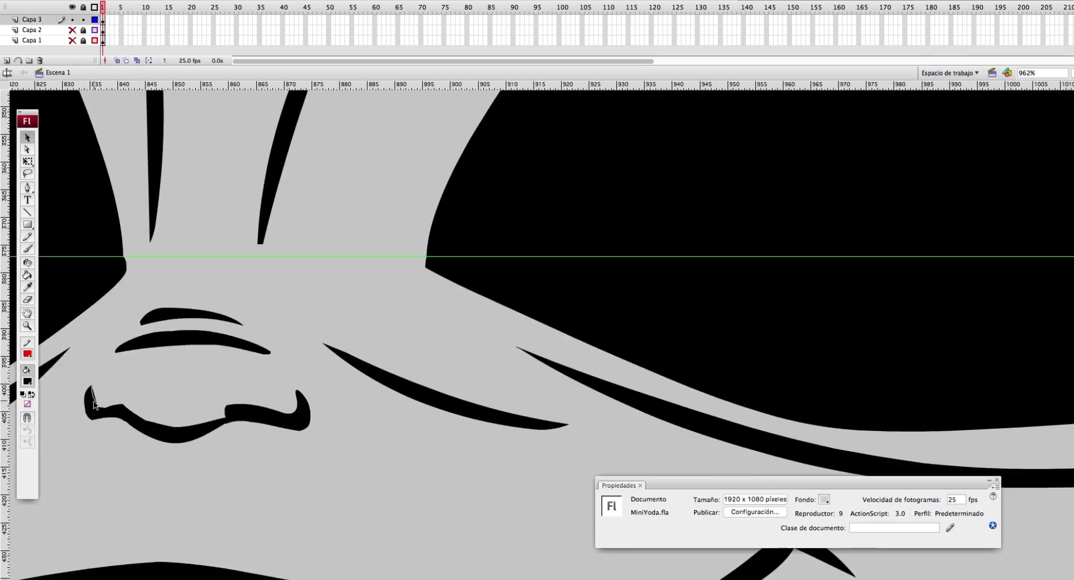
key(ctrl+equal)
key(ctrl+minus)
Step: Open the small eye's group and sharpen the ends of the lid lines around the eye
double_click(451, 313)
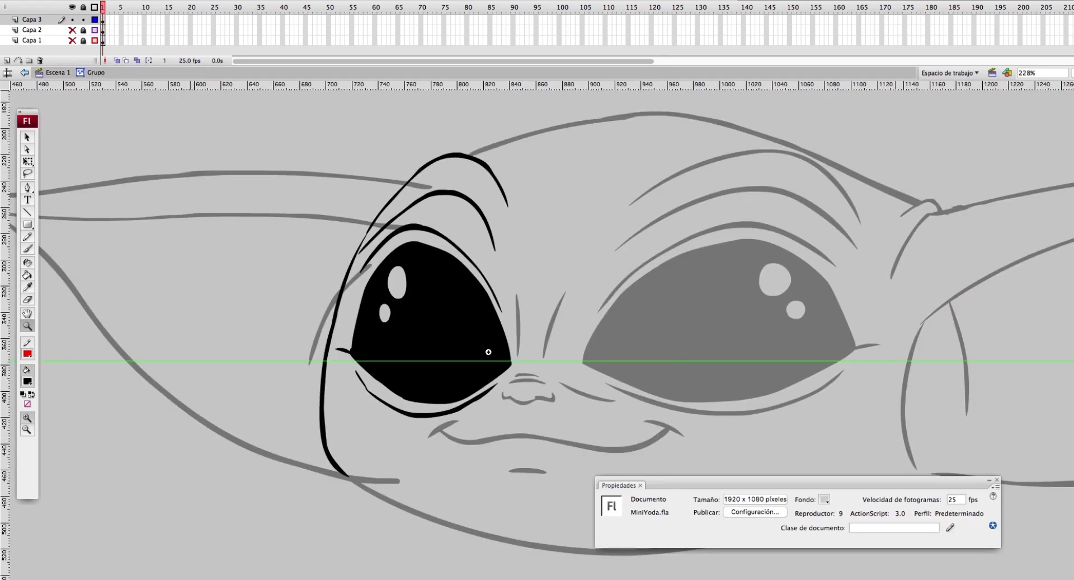
click(28, 429)
key(ctrl+equal)
click(313, 386)
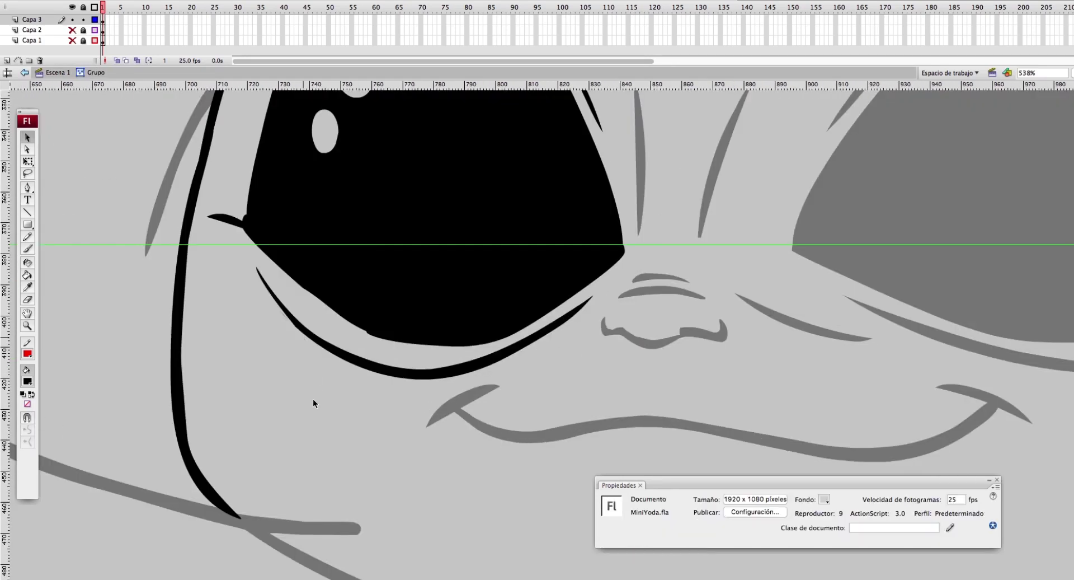
scroll(313, 399, up, 2)
drag(335, 477, 327, 569)
click(549, 159)
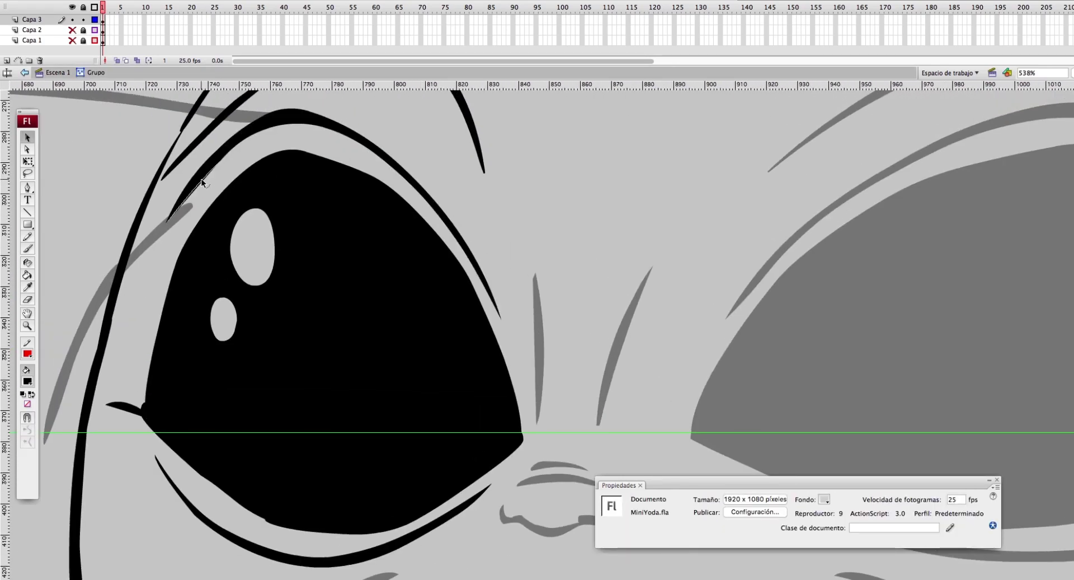
scroll(202, 181, up, 3)
click(422, 187)
click(341, 266)
Step: Clean up the bumpy lower edge of the small eye with the Lasso and smooth the eye's black fill
scroll(341, 267, down, 6)
key(l)
mouse_move(319, 345)
mouse_down()
mouse_move(554, 252)
mouse_move(535, 266)
mouse_up()
key(Delete)
key(v)
scroll(226, 283, up, 5)
click(438, 357)
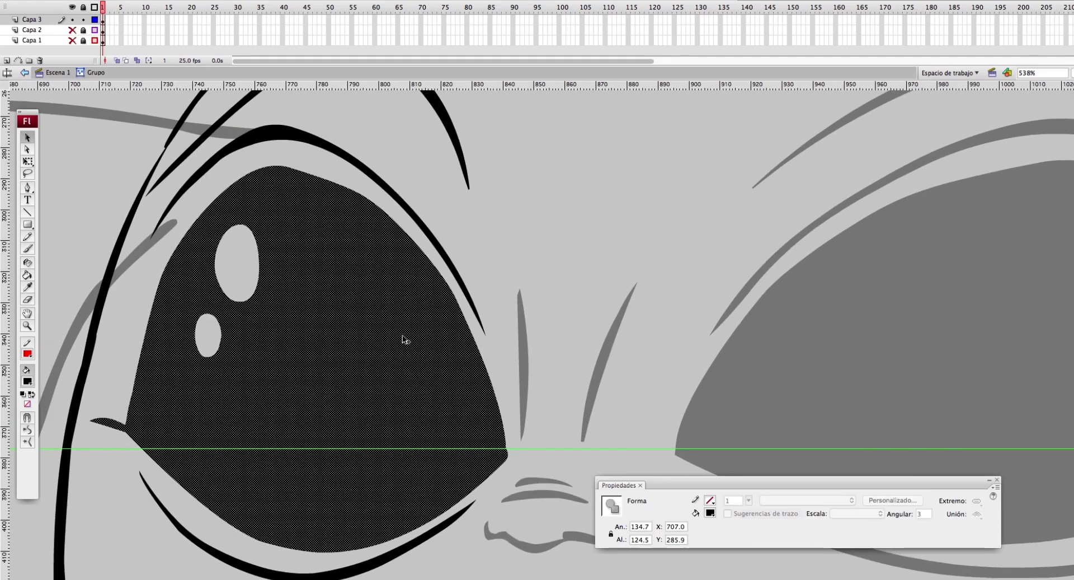
click(559, 355)
Step: Smooth the middle wrinkle above the small eye and leave the eye's group
scroll(559, 355, up, 5)
click(395, 229)
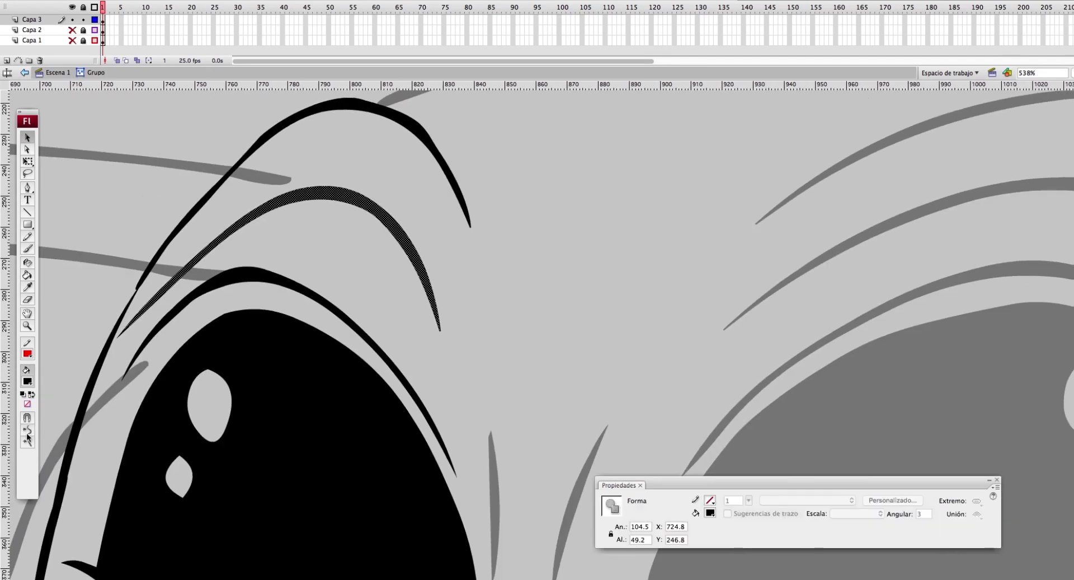
key(super+minus)
drag(551, 318, 549, 207)
double_click(518, 305)
Step: Open the head contour's group and smooth the side of the face beside the small eye
scroll(575, 408, down, 5)
double_click(644, 388)
scroll(644, 387, left, 2)
drag(633, 345, 222, 447)
scroll(222, 448, left, 3)
click(387, 327)
key(super+minus)
key(super+equal)
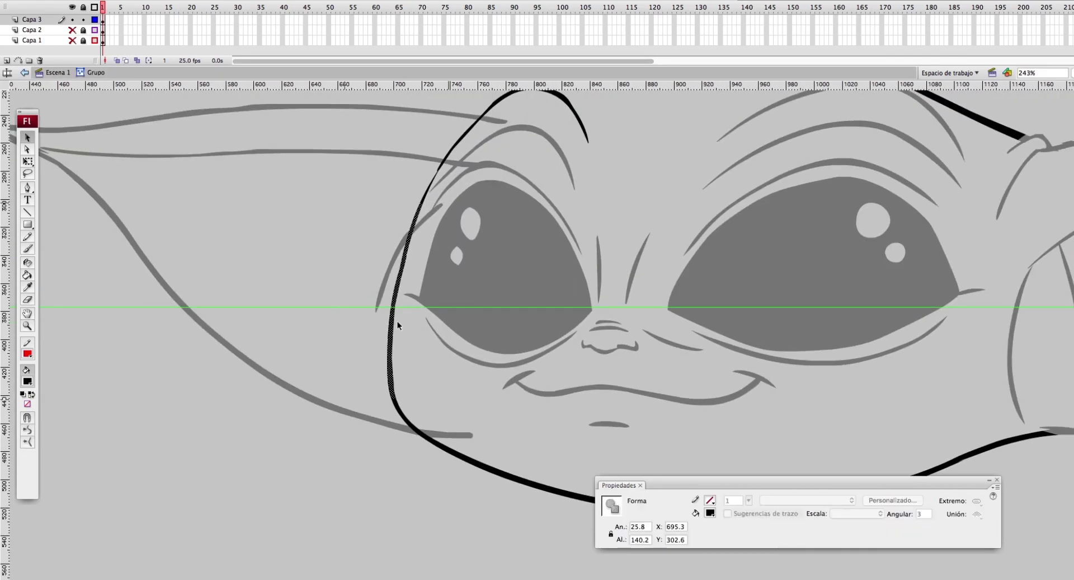
Step: Move the top wrinkle over the small eye from the head contour's group into the eye's group and tidy its line
click(558, 275)
scroll(456, 300, up, 4)
scroll(455, 299, right, 6)
drag(453, 307, 297, 196)
drag(344, 220, 255, 306)
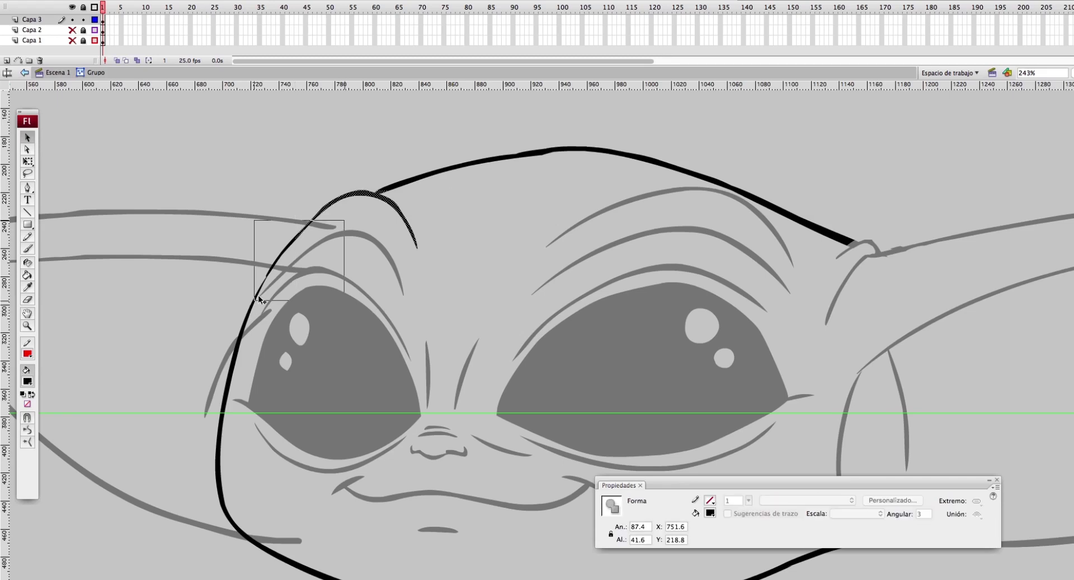
key(z)
drag(180, 132, 600, 408)
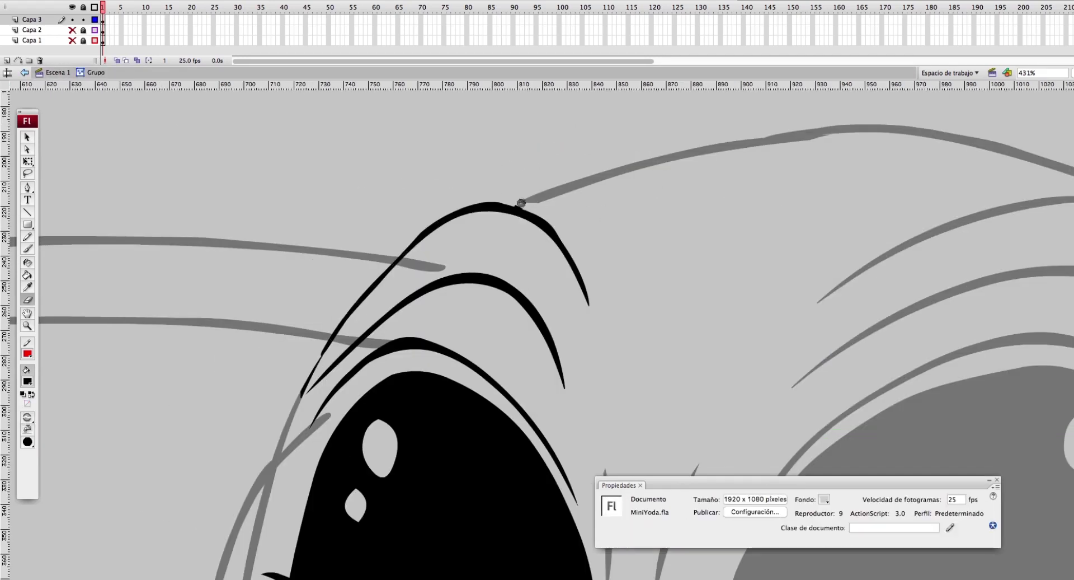
click(28, 431)
click(327, 338)
double_click(540, 210)
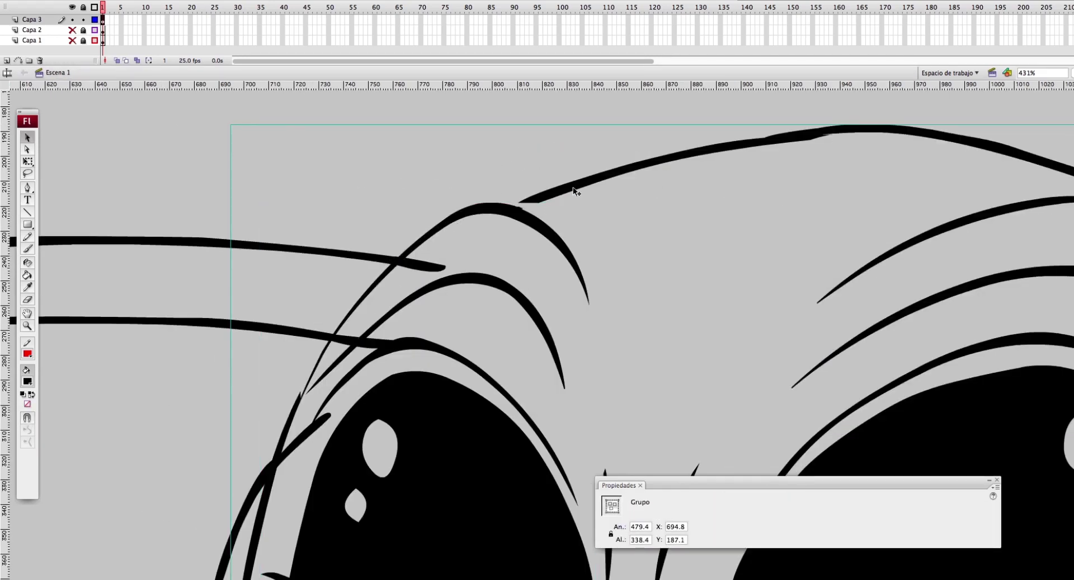
Step: Reopen the head contour's group, paint the missing forehead line above the small eye with the Brush, and smooth it
double_click(570, 187)
key(b)
key(v)
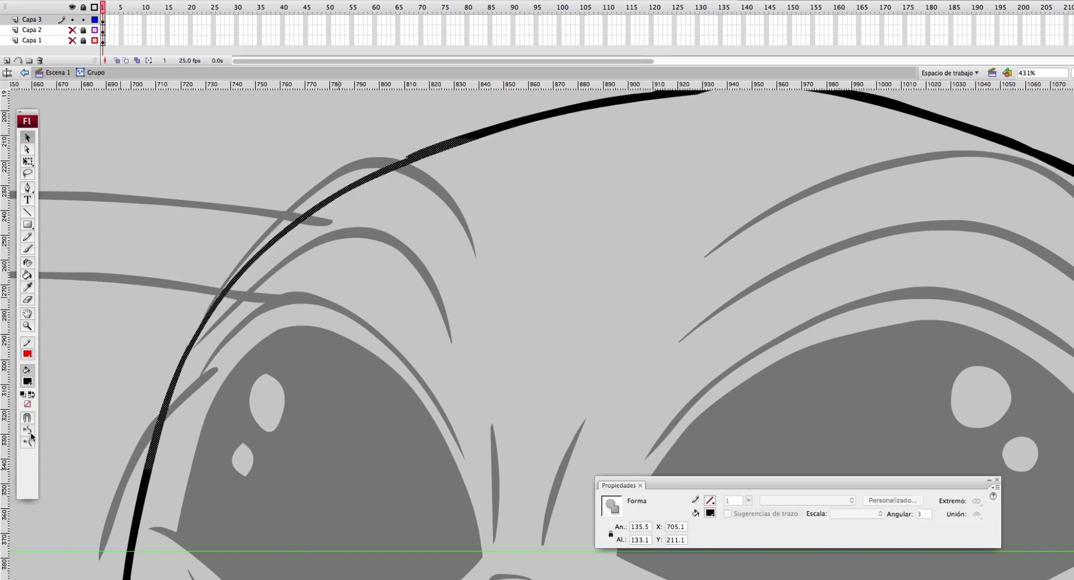
click(401, 164)
key(super+minus)
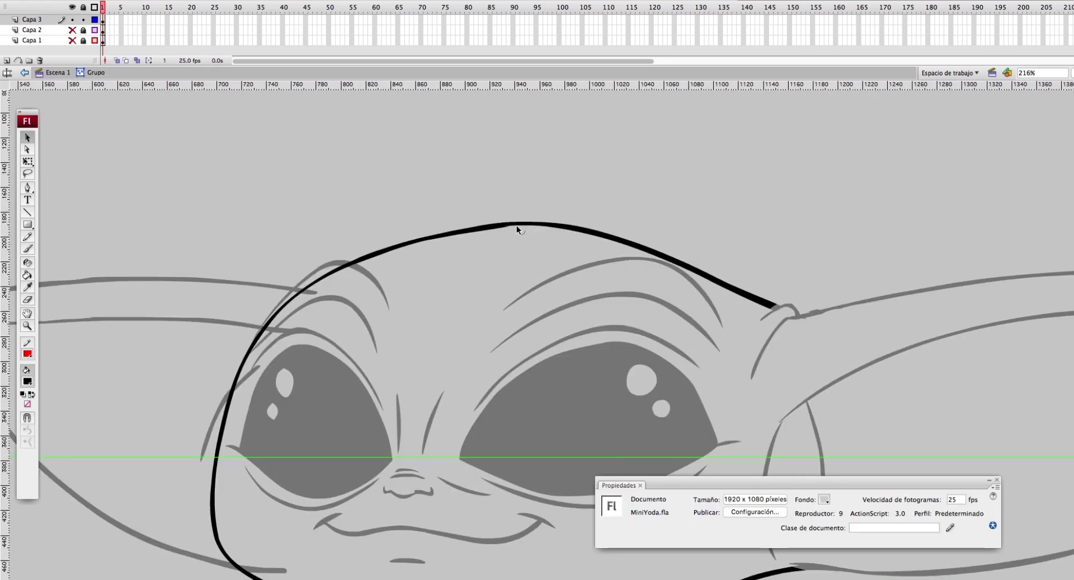
Step: Paint the missing head contour behind the ear beside the large eye, joining the skull line to the jaw line
scroll(537, 227, down, 5)
scroll(537, 227, right, 5)
key(b)
mouse_move(475, 139)
mouse_down()
mouse_move(517, 353)
mouse_move(465, 406)
mouse_up()
Step: Smooth the new head contour where it joins the skull line and the jaw line
key(v)
click(448, 411)
key(Escape)
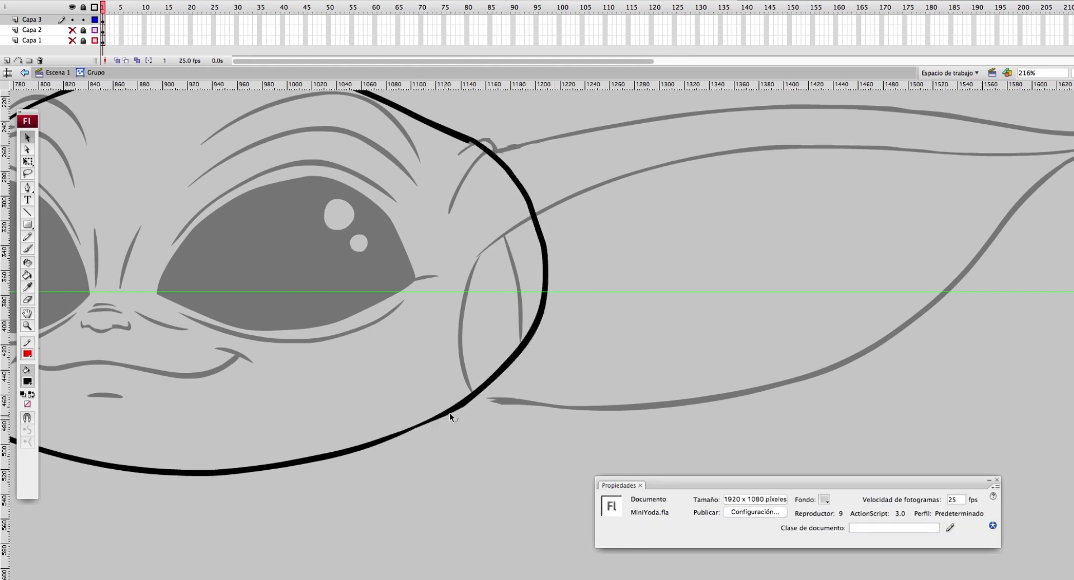
drag(430, 424, 431, 425)
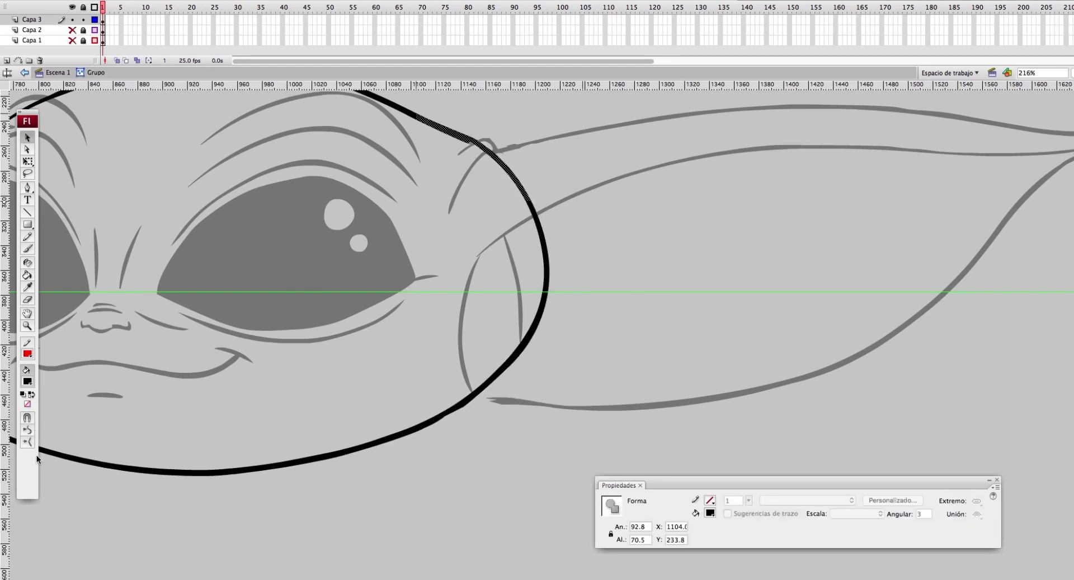
drag(496, 161, 504, 167)
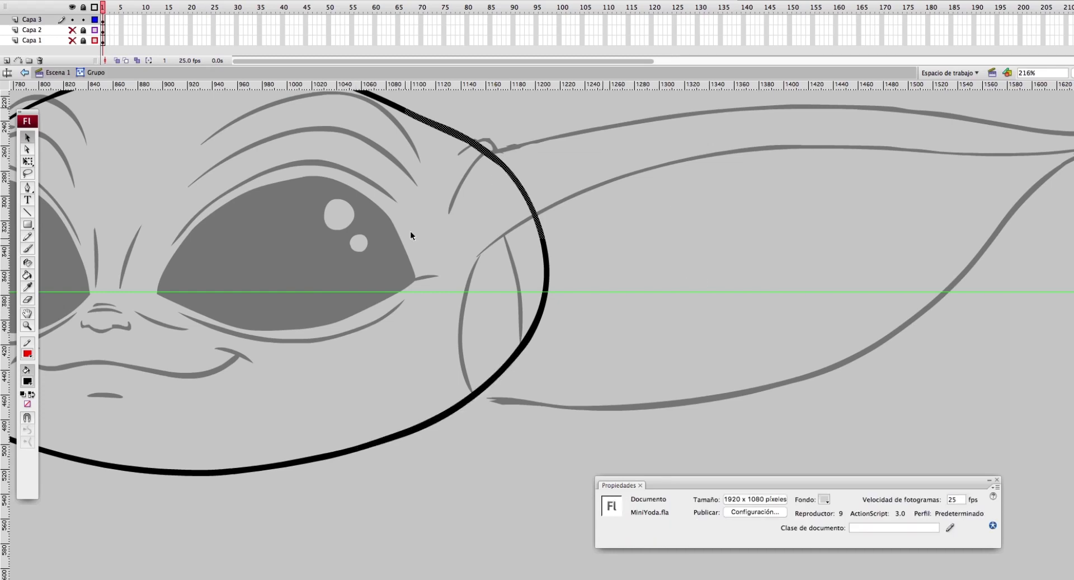
Step: Open the group of the ear beside the large eye, extend its lower line to the inner ear curve, and smooth it
double_click(501, 399)
key(k)
key(Escape)
scroll(479, 307, right, 10)
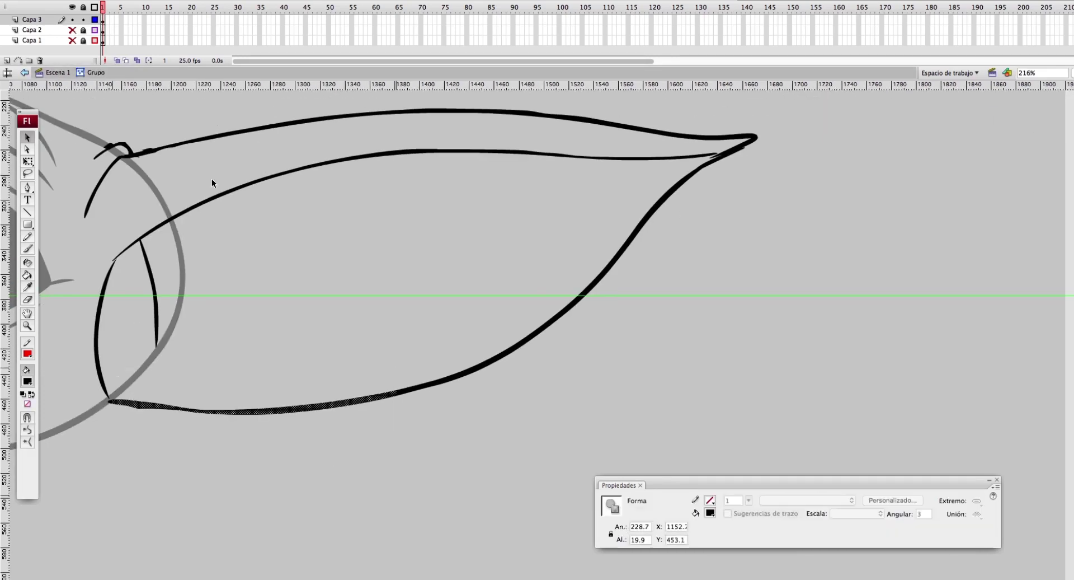
key(z)
click(248, 387)
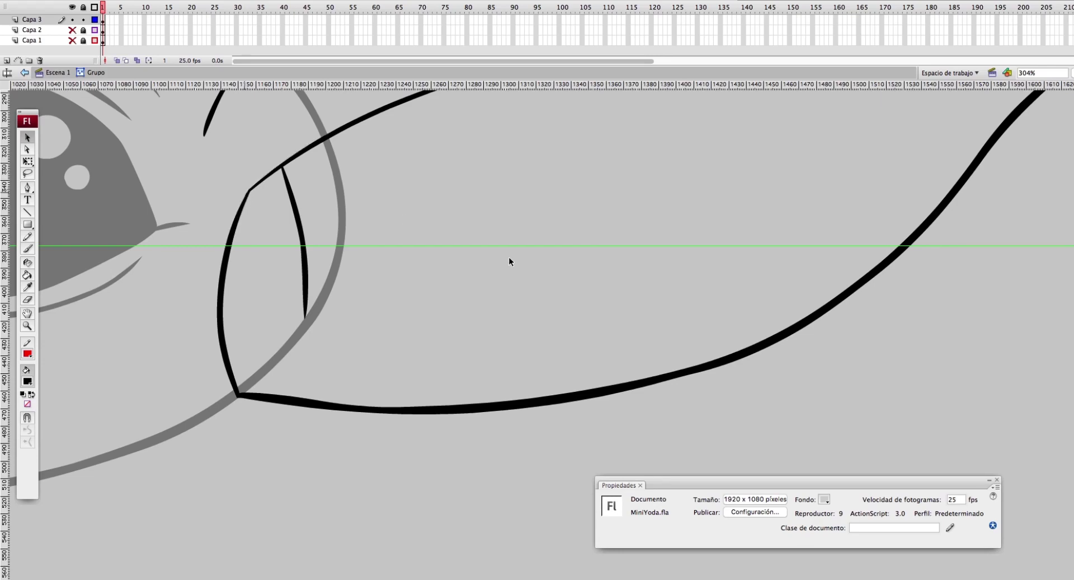
Step: Close the stray sliver where the ear's inner line meets its tip
drag(509, 256, 360, 384)
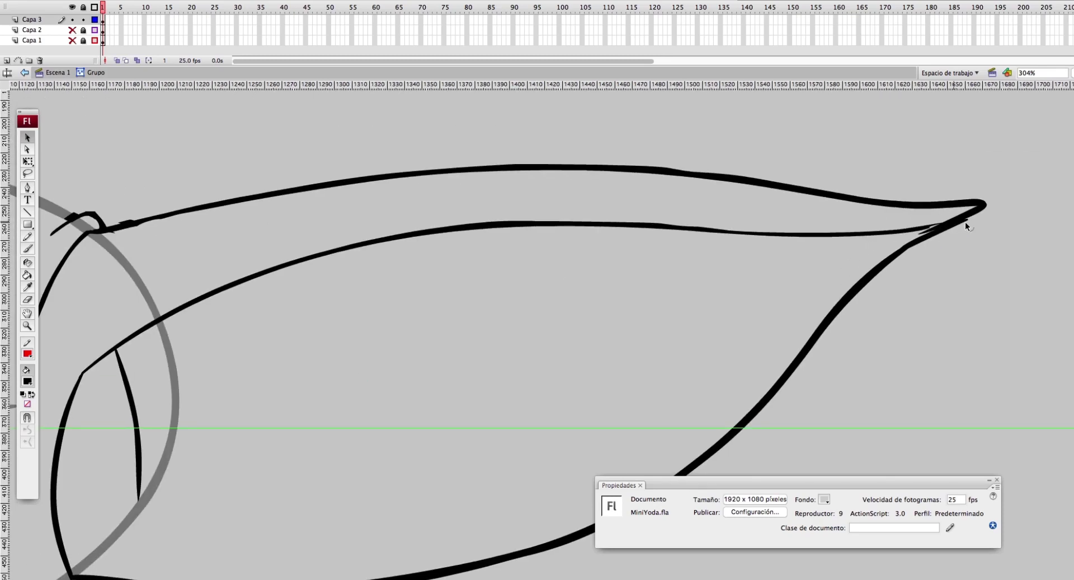
key(z)
drag(935, 222, 878, 316)
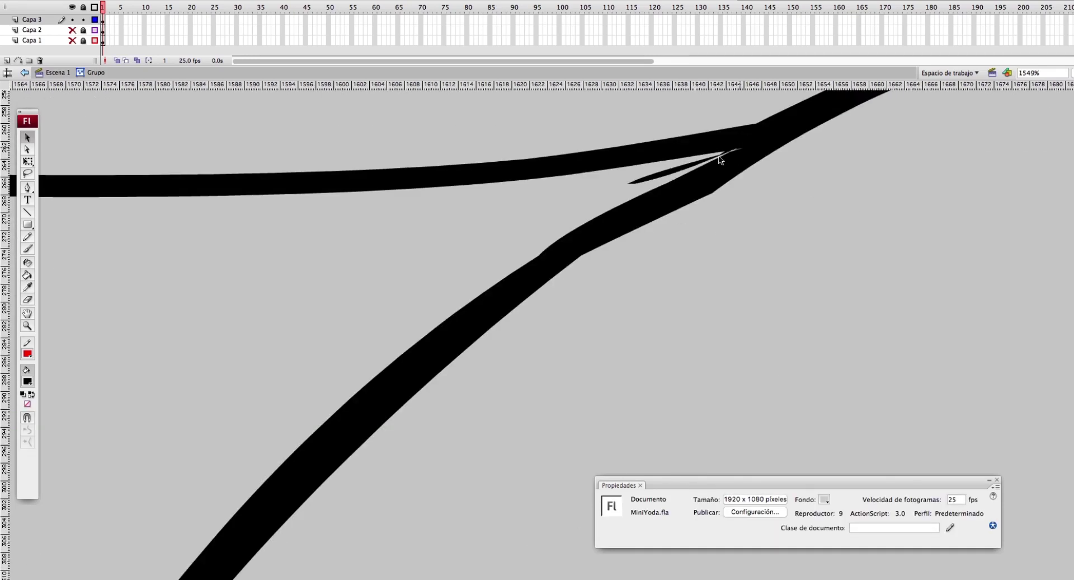
key(ctrl+minus)
key(ctrl+minus)
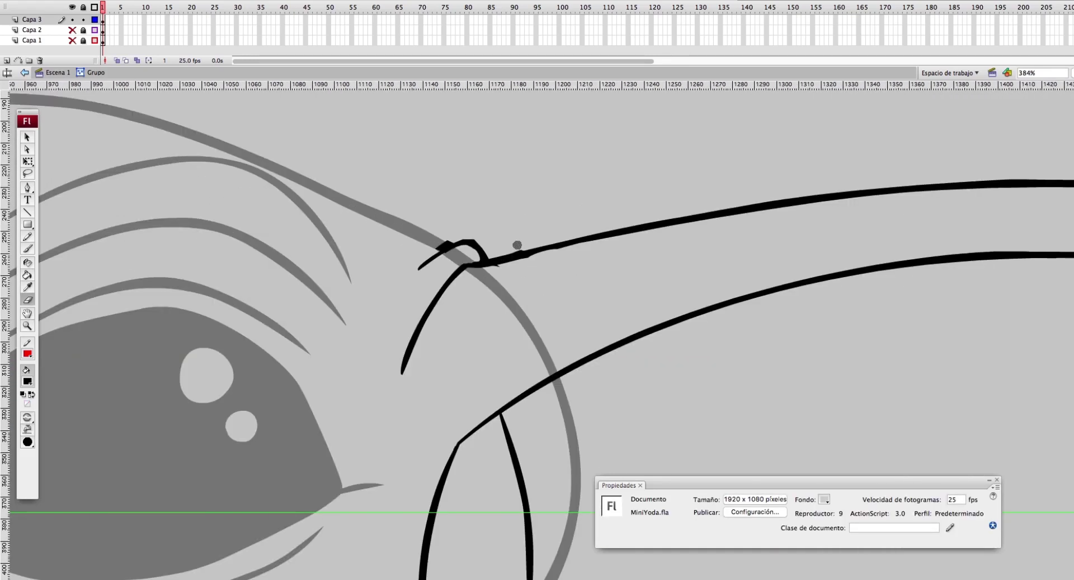
Step: Erase the bumps on the ear's upper line near its root and reshape the small fold there
click(510, 253)
click(510, 263)
drag(415, 268, 415, 269)
drag(574, 408, 575, 361)
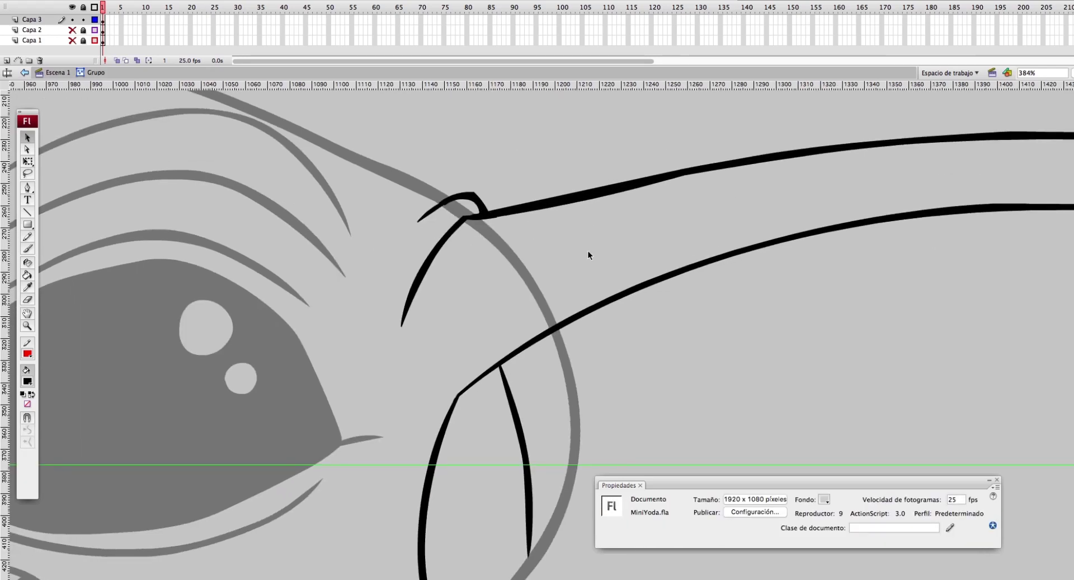
scroll(491, 220, up, 5)
drag(441, 289, 420, 287)
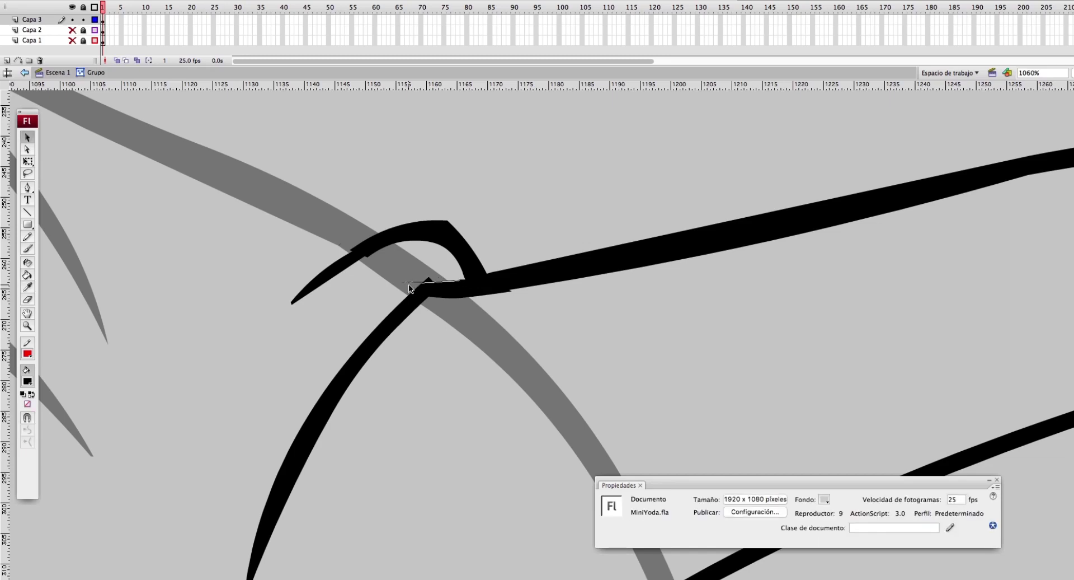
scroll(756, 391, down, 5)
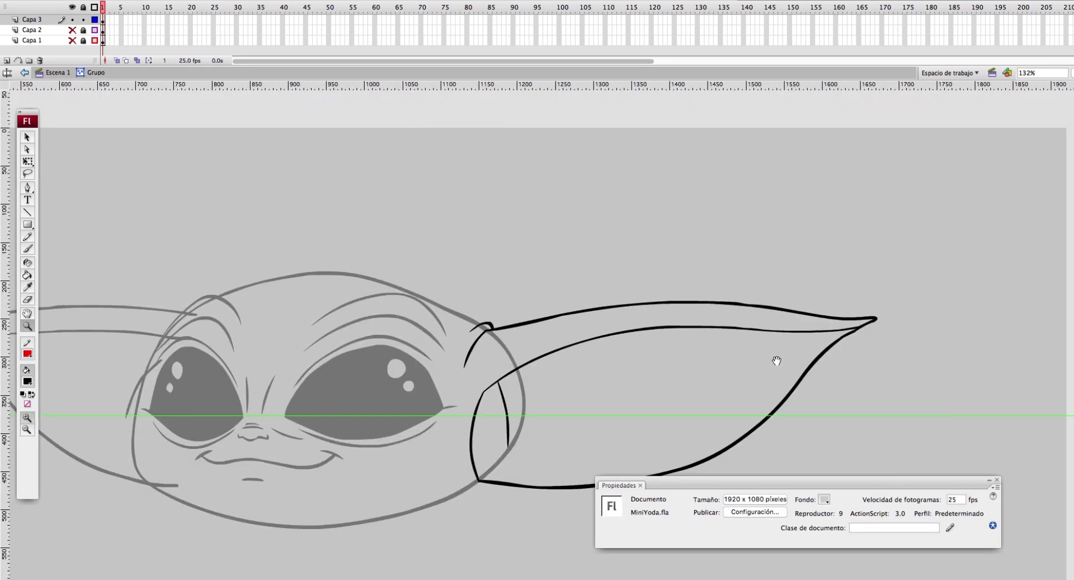
Step: Select an uneven section of the ear's upper line near the tip with the Lasso and smooth it
scroll(733, 196, up, 3)
key(l)
drag(733, 193, 751, 181)
scroll(806, 259, down, 8)
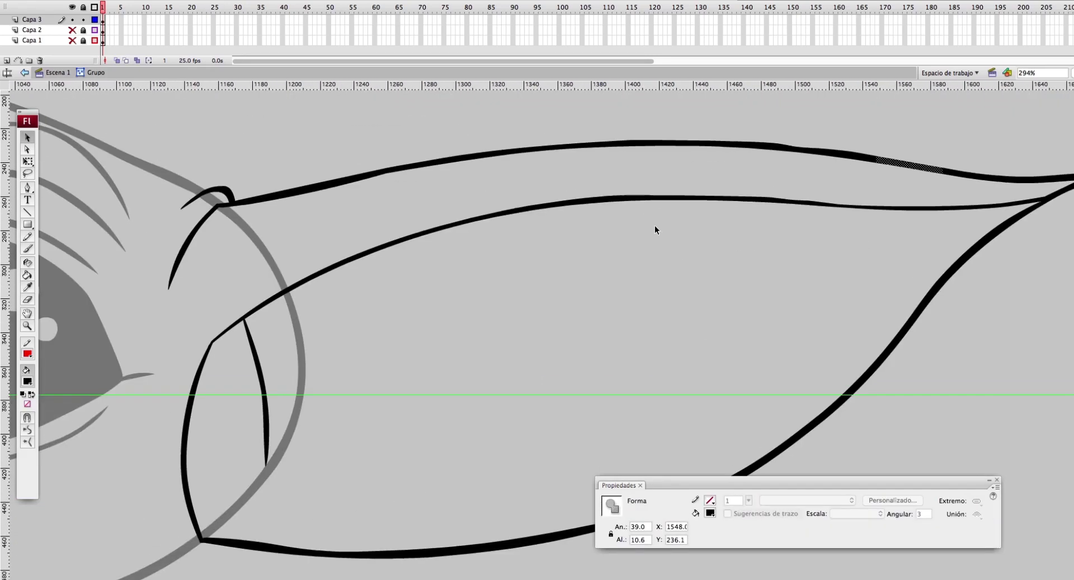
Step: Open the opposite ear's group, remove the sliver near its tip, and smooth the inner line
double_click(247, 347)
double_click(246, 347)
scroll(159, 270, up, 5)
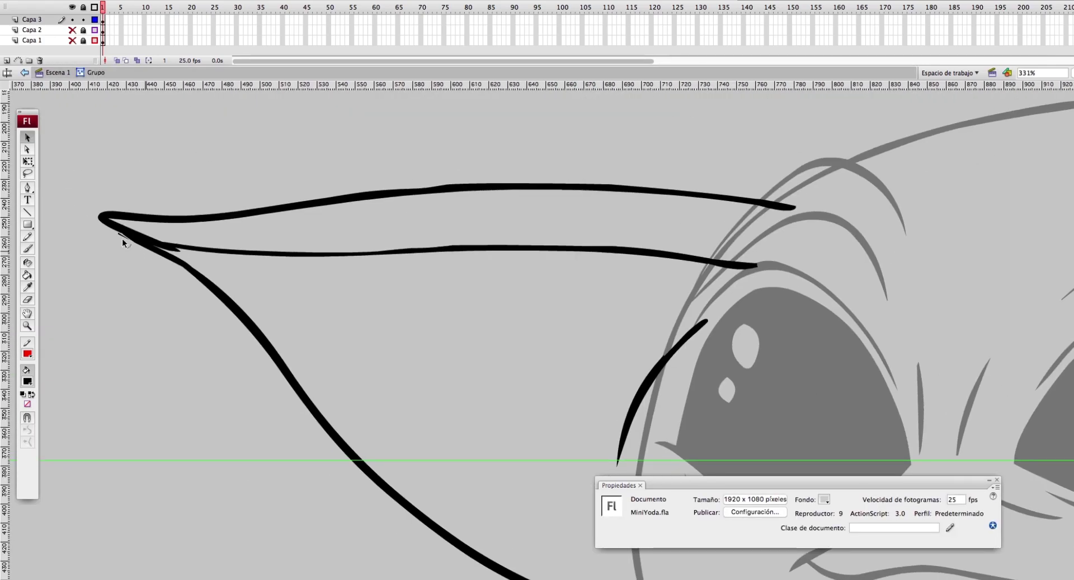
drag(634, 246, 686, 263)
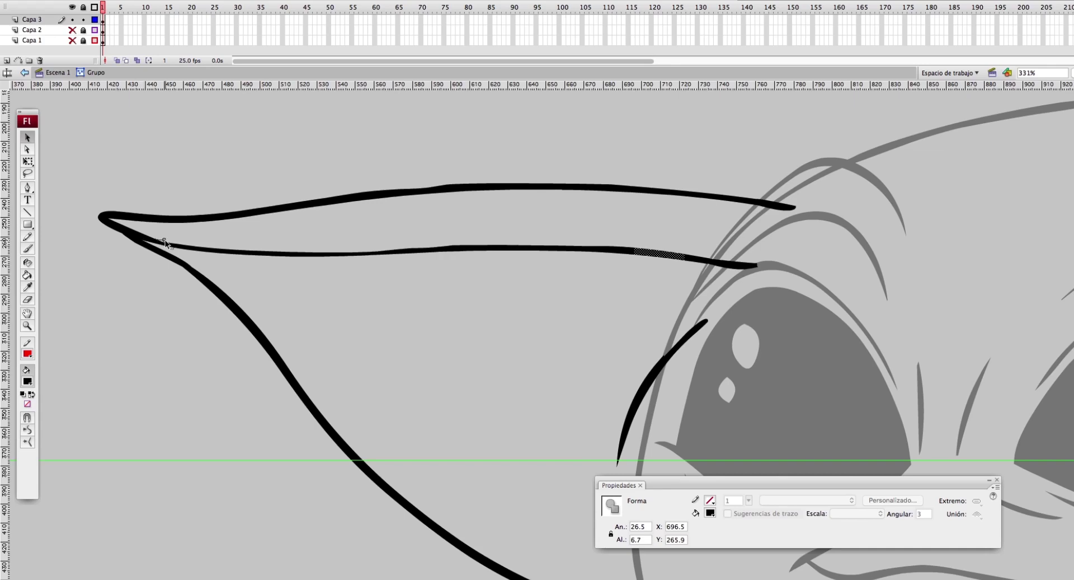
click(166, 245)
drag(156, 250, 157, 250)
click(26, 429)
click(364, 258)
Step: Smooth the lines around the tip of the ear beside the small eye
drag(139, 204, 173, 232)
click(30, 431)
key(z)
click(300, 291)
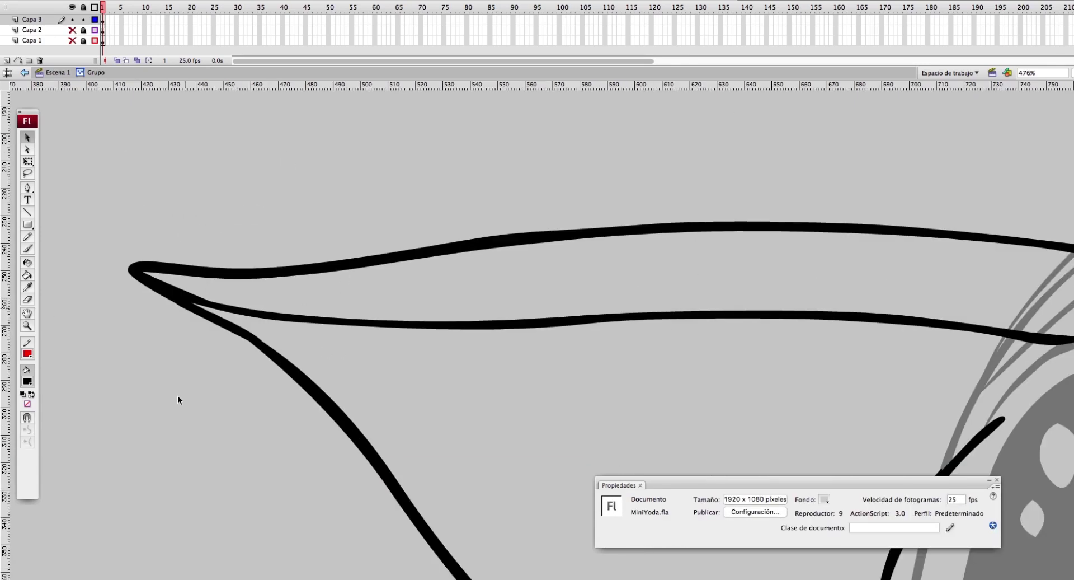
key(ctrl+minus)
key(ctrl+minus)
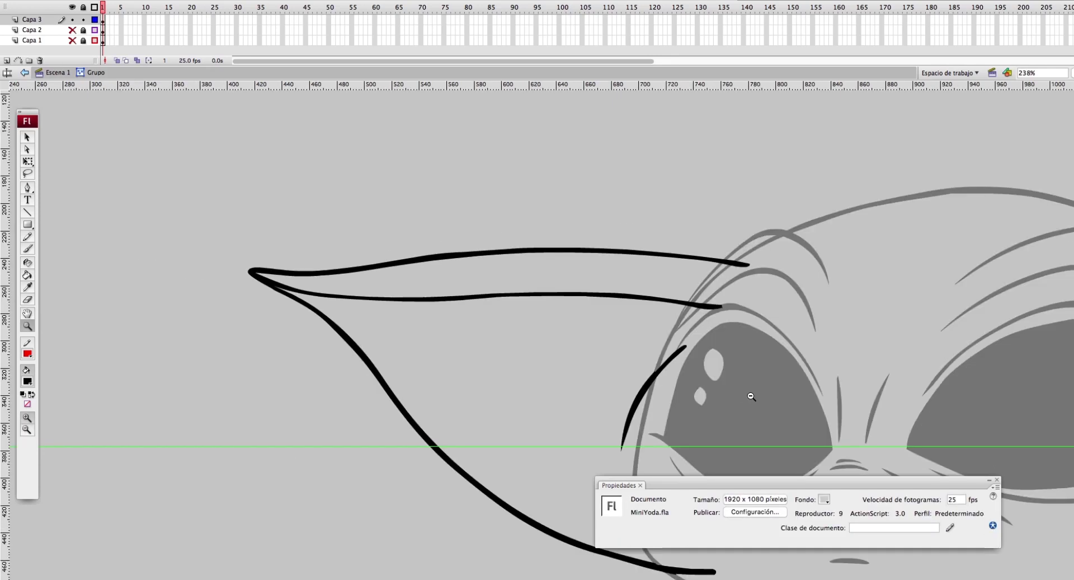
Step: Fill the small eye's highlights with black and paint two new highlight shapes matching those of the large eye
key(ctrl+e)
click(464, 358)
key(Escape)
click(456, 307)
click(268, 243)
key(ctrl+e)
key(ctrl+equal)
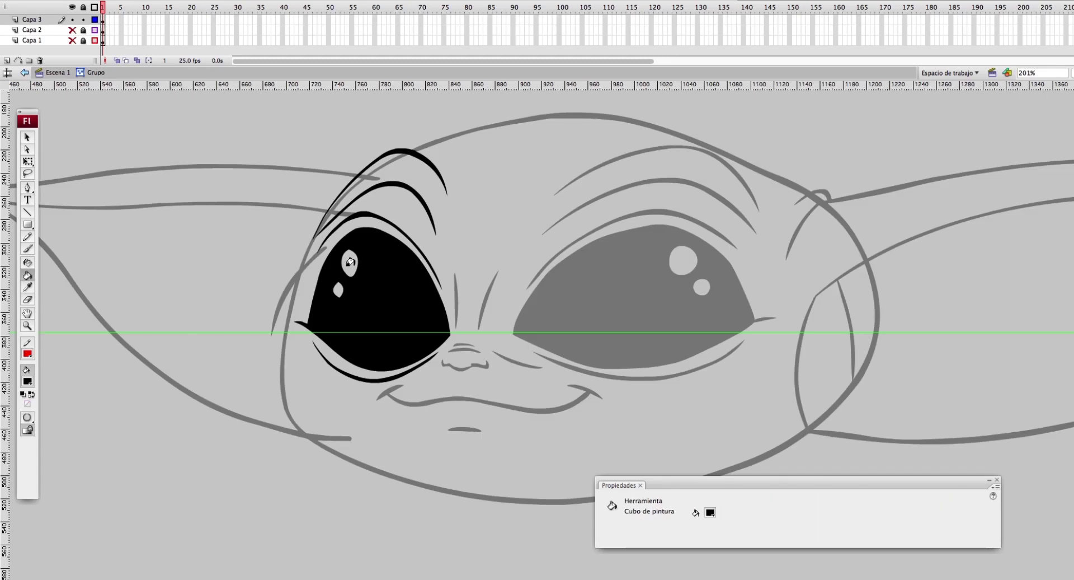
key(b)
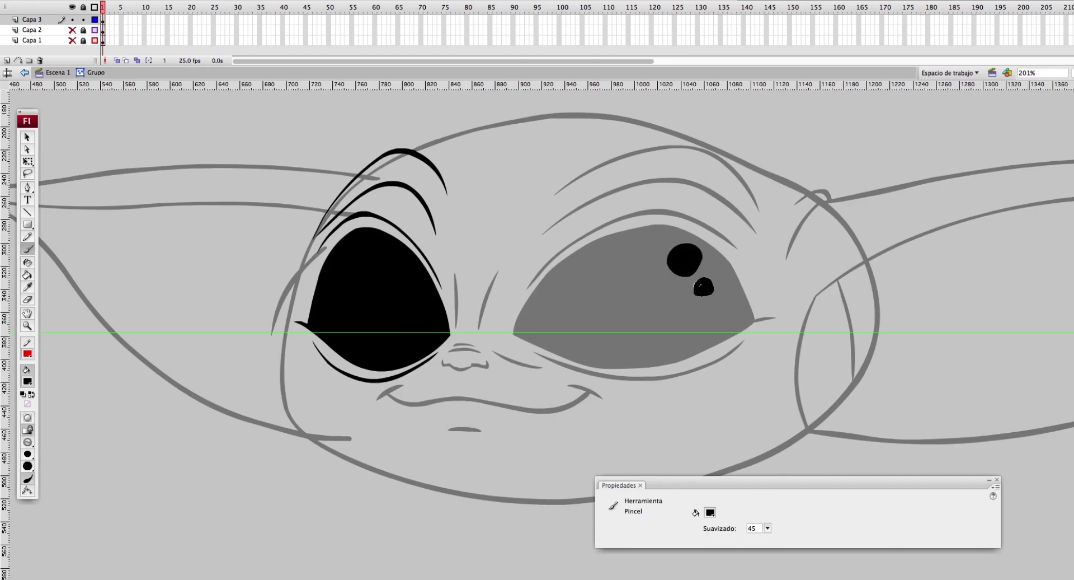
Step: Colour the two new highlights white and position them inside the small eye
click(27, 381)
click(25, 446)
key(q)
key(ctrl+minus)
double_click(750, 276)
key(ctrl+minus)
Step: Show the Capa 2 sketch again and add a new layer above Capa 3 for inking the body
click(72, 30)
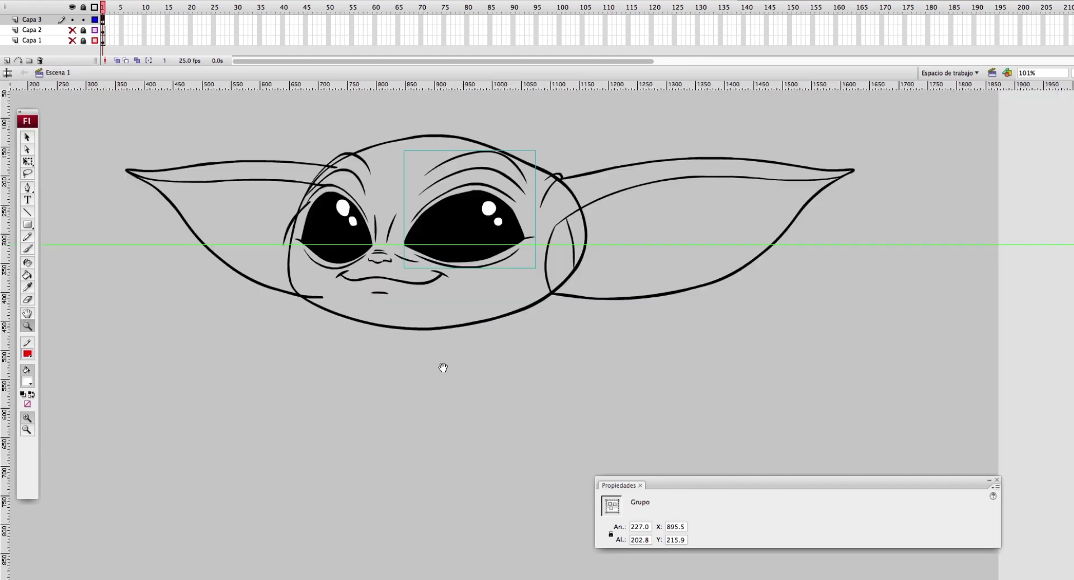
scroll(537, 330, down, 5)
click(6, 60)
key(ctrl+equal)
Step: Ink the fist on the large-eye side over the sketch, with its outline, thumb and finger folds
key(b)
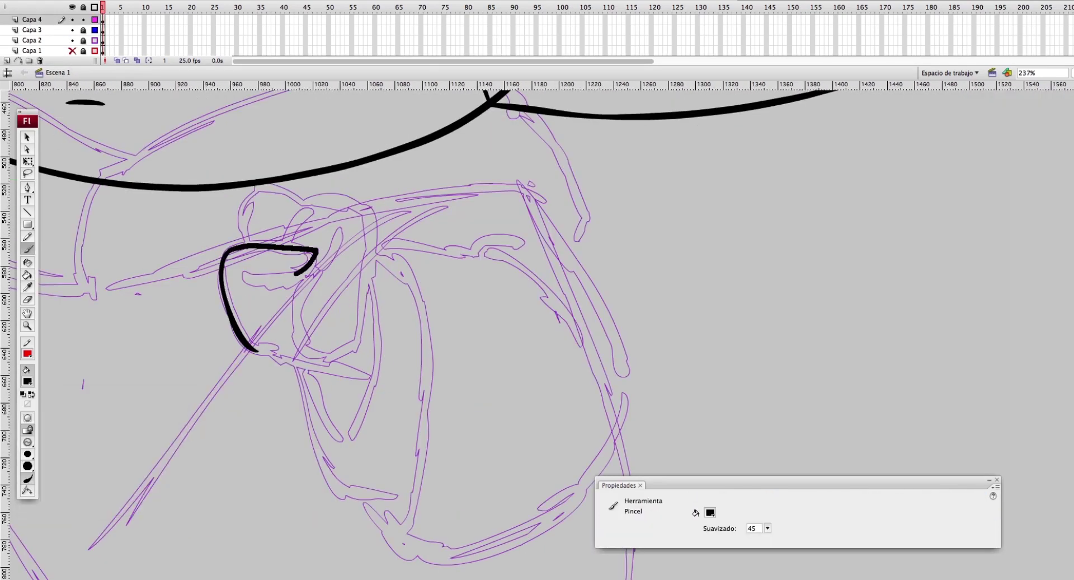
key(ctrl+z)
drag(224, 250, 305, 249)
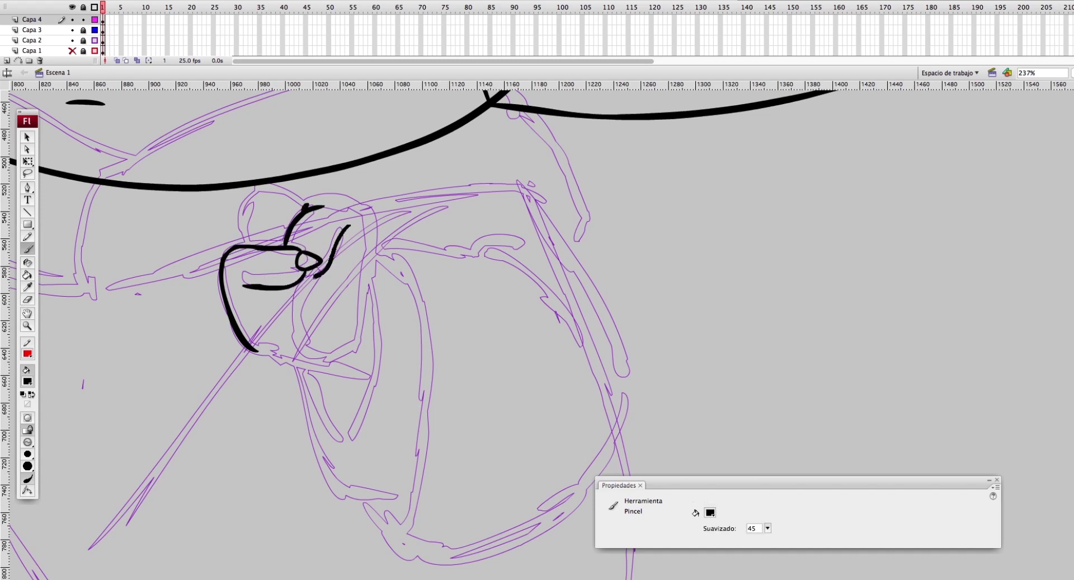
drag(312, 351, 350, 338)
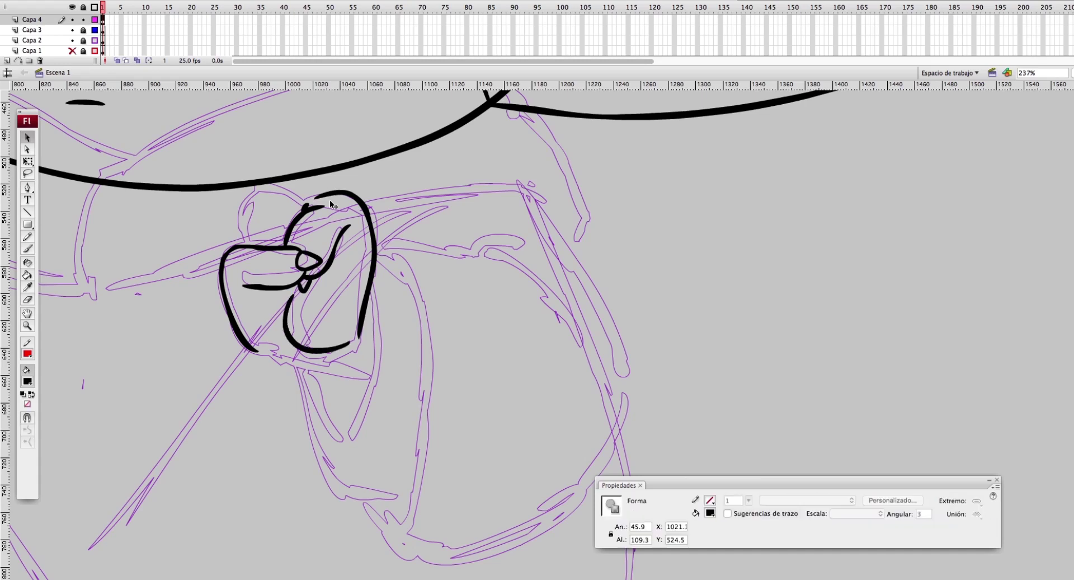
double_click(291, 314)
drag(244, 239, 312, 197)
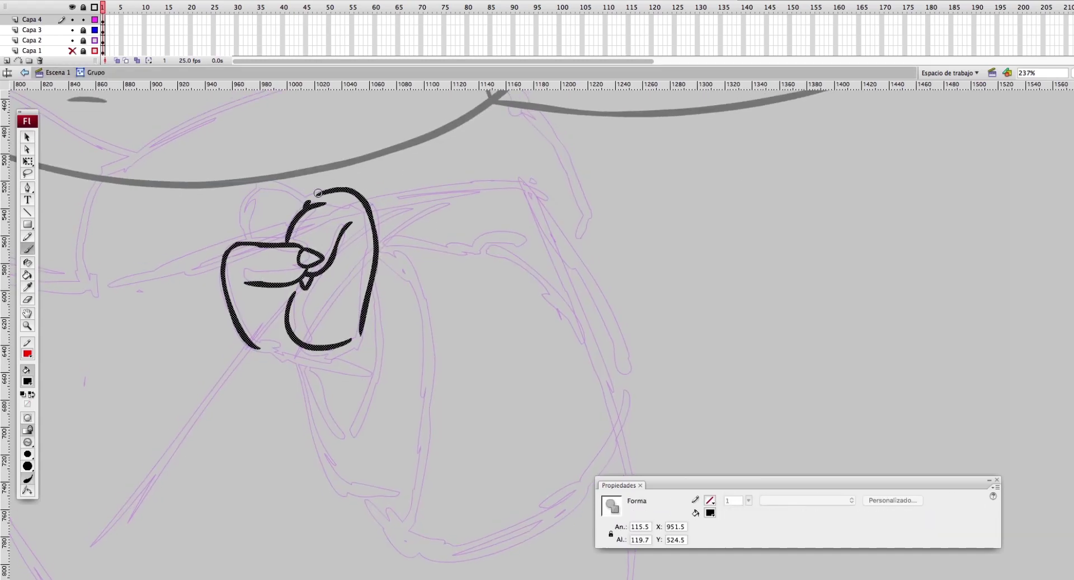
Step: Ink the forearm, inner sleeve and cuff edges hanging below the fist on the large-eye side
mouse_move(373, 296)
mouse_down()
mouse_move(319, 224)
mouse_move(269, 362)
mouse_up()
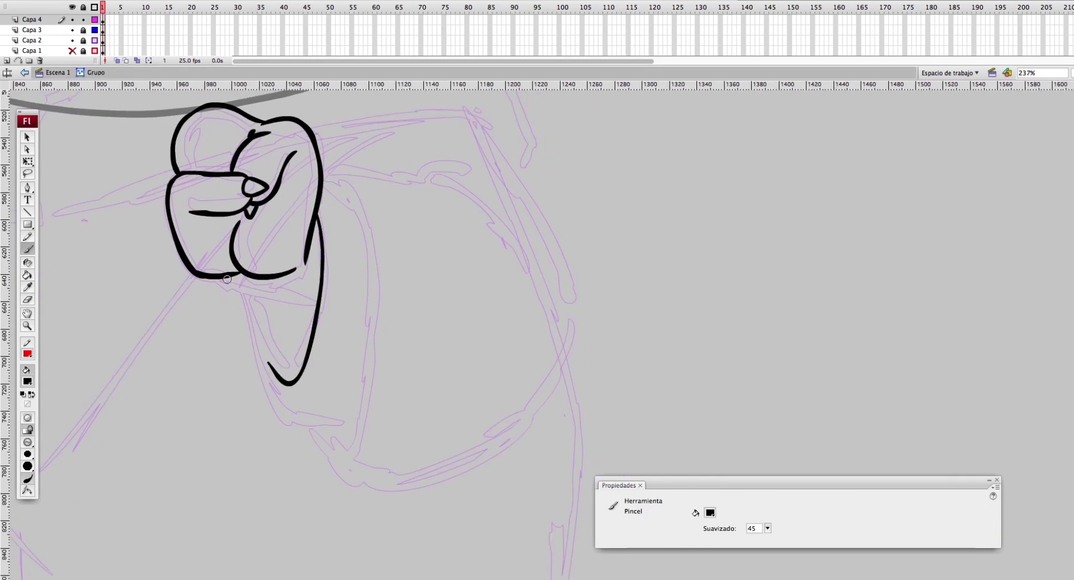
drag(227, 278, 316, 309)
drag(255, 290, 274, 348)
drag(324, 185, 356, 197)
mouse_move(342, 180)
mouse_down()
mouse_move(364, 213)
mouse_move(350, 456)
mouse_up()
drag(331, 434, 346, 456)
mouse_move(241, 286)
mouse_down()
mouse_move(269, 392)
mouse_move(291, 423)
mouse_up()
drag(285, 422, 359, 425)
Step: Ink the wide sleeve's upper edge and folds, plus its large outer curve from the shoulder around to the cuff
mouse_move(324, 181)
mouse_down()
mouse_move(444, 180)
mouse_move(526, 278)
mouse_up()
drag(420, 178, 478, 172)
drag(348, 168, 422, 126)
scroll(422, 126, right, 3)
key(ctrl+z)
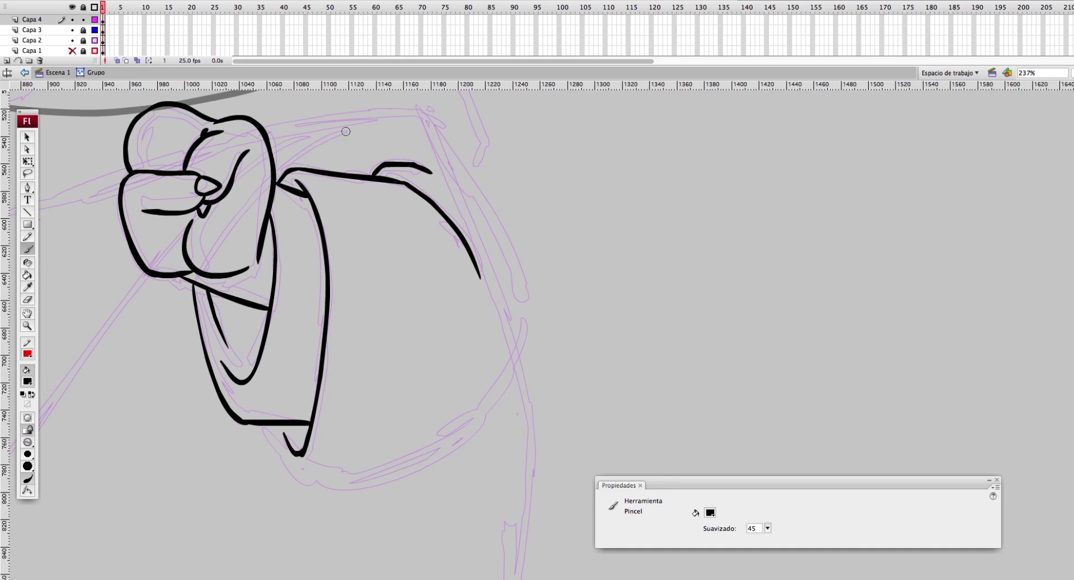
drag(347, 130, 454, 450)
mouse_move(264, 426)
mouse_down()
mouse_move(521, 437)
mouse_move(457, 448)
mouse_up()
key(ctrl+z)
Step: Smooth the wide sleeve's outer curve and inner fold lines
key(v)
click(503, 432)
click(401, 326)
click(448, 225)
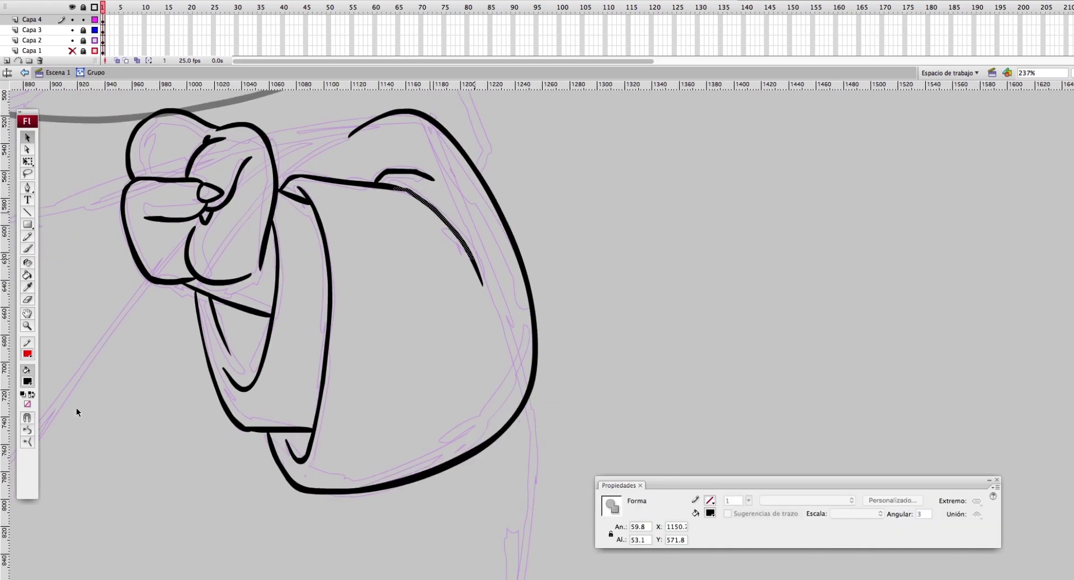
Step: Add knuckle wrinkles to the fist and redraw the fold beside the thumb as a curved line
key(b)
drag(140, 137, 171, 132)
key(v)
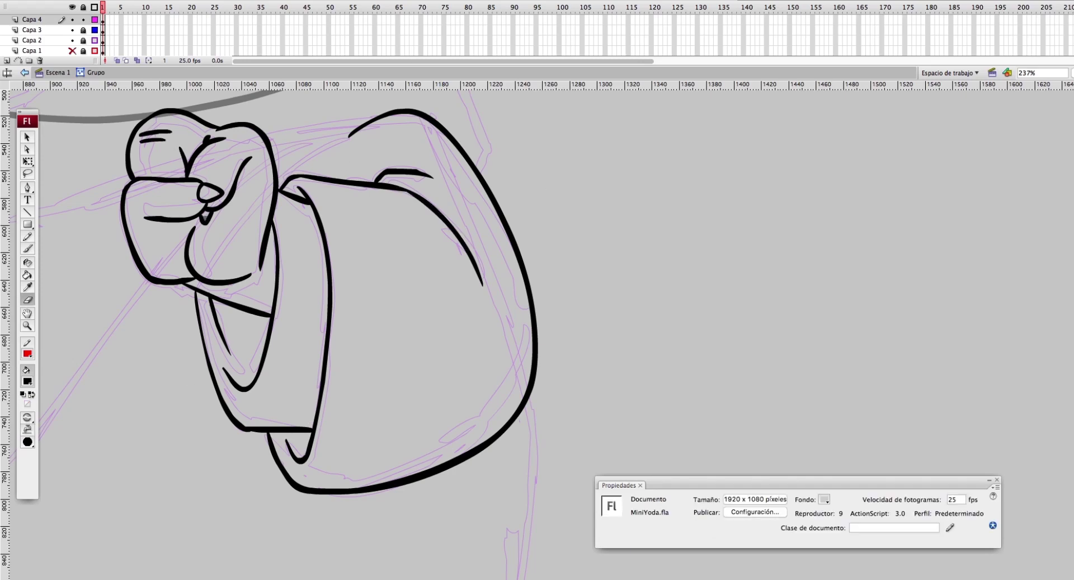
click(212, 219)
key(Delete)
key(b)
drag(200, 215, 245, 168)
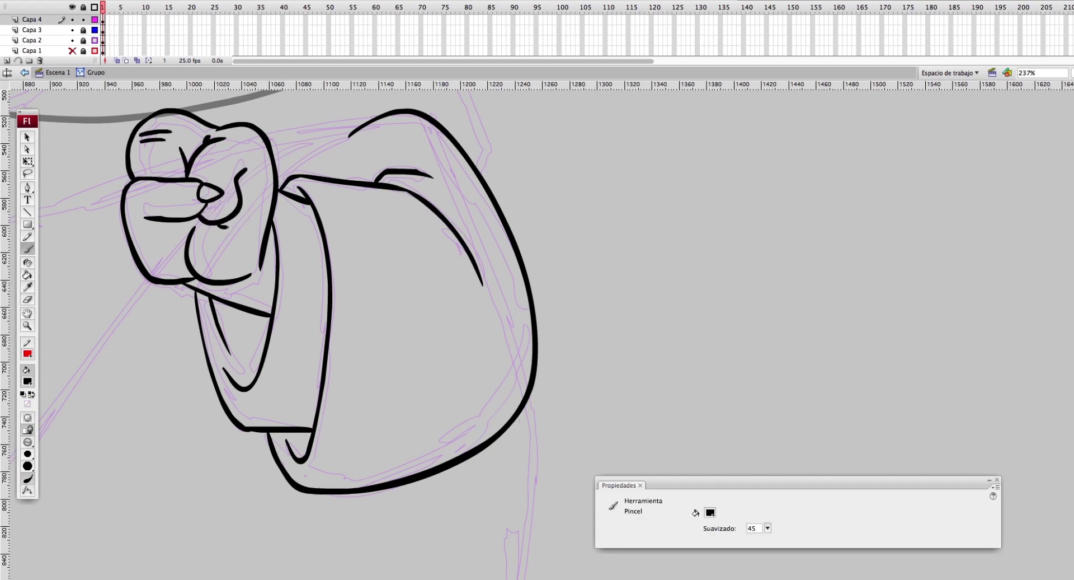
Step: Lasso the fist's lines, enlarge them slightly, group them and open that group for editing
drag(164, 366, 225, 396)
key(l)
mouse_move(353, 235)
mouse_down()
mouse_move(219, 339)
mouse_move(344, 305)
mouse_up()
key(q)
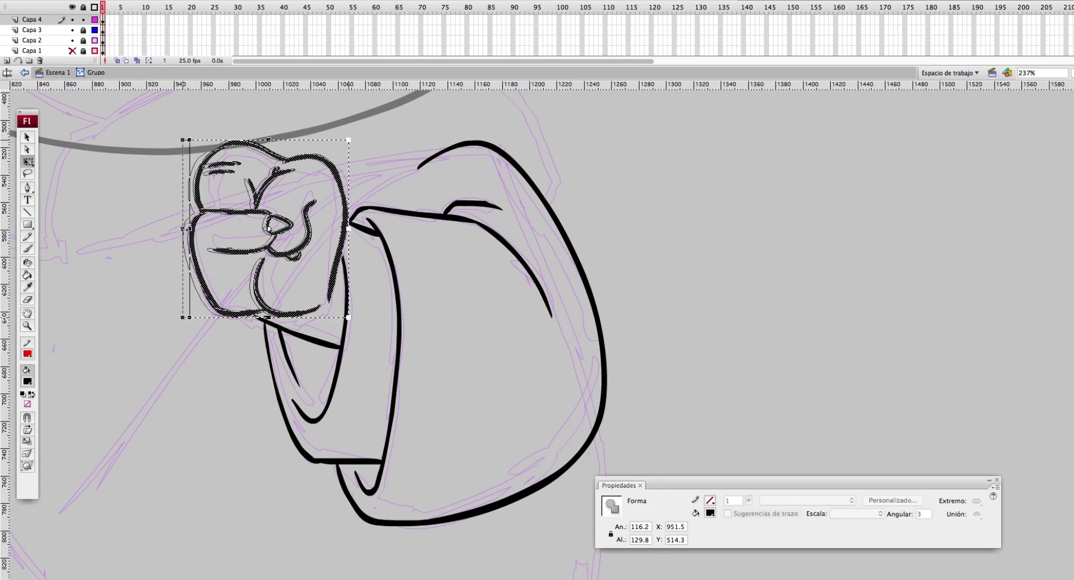
key(ctrl+g)
key(v)
double_click(241, 302)
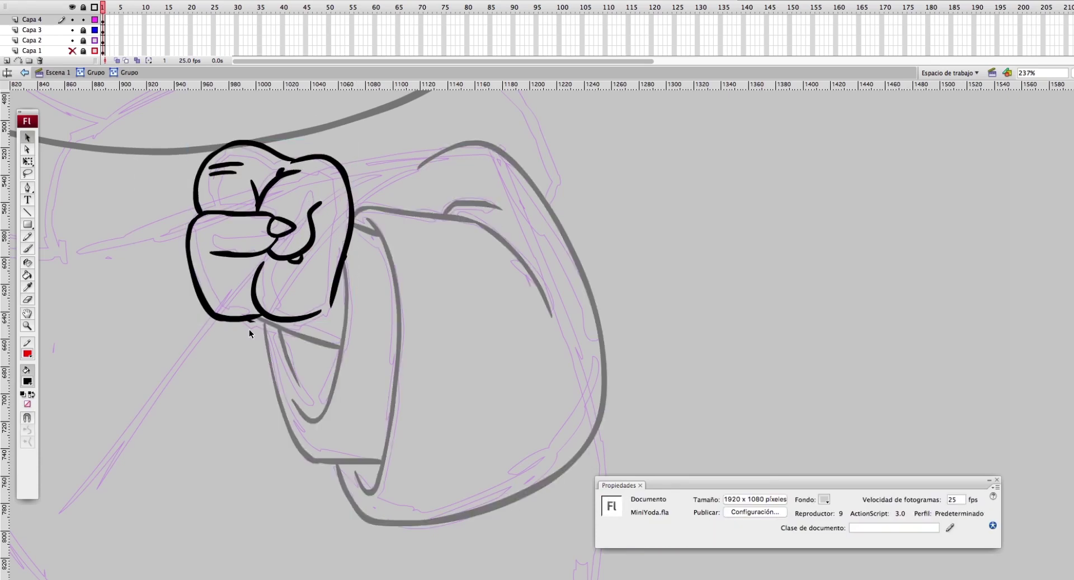
Step: Tidy the fist's lower edge and ink short fold lines on the upper part of the wide sleeve
click(236, 319)
click(178, 383)
key(b)
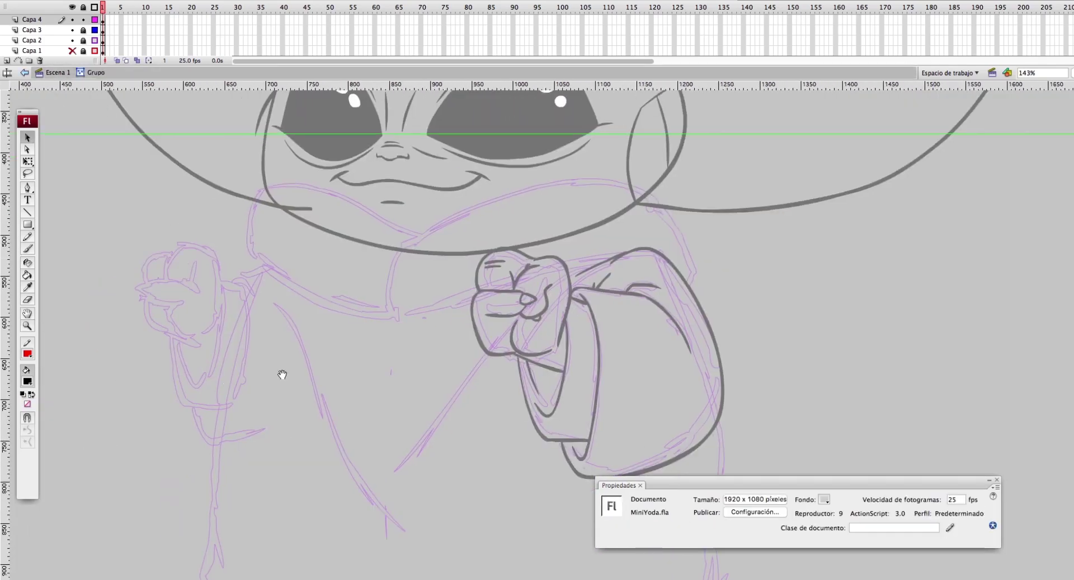
Step: Ink the second fist, on the small-eye side, with its thumb, finger outlines and palm edge
key(b)
mouse_move(405, 326)
mouse_down()
mouse_move(327, 310)
mouse_move(370, 338)
mouse_up()
scroll(358, 279, right, 3)
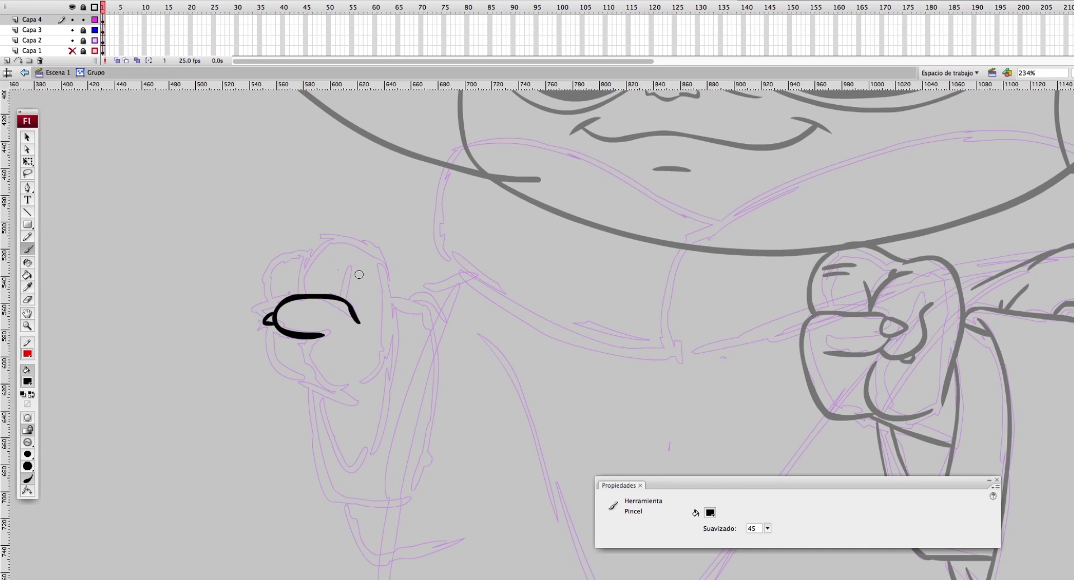
drag(347, 300, 355, 274)
mouse_move(297, 295)
mouse_down()
mouse_move(324, 237)
mouse_move(390, 265)
mouse_move(379, 361)
mouse_up()
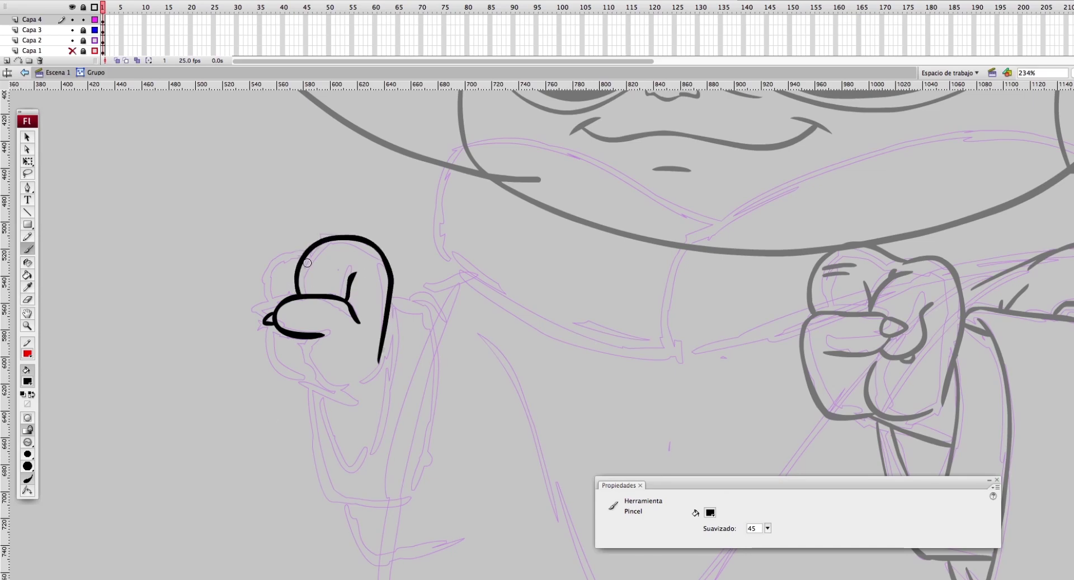
drag(304, 366, 353, 384)
mouse_move(305, 255)
mouse_down()
mouse_move(278, 257)
mouse_move(275, 332)
mouse_move(306, 383)
mouse_up()
Step: Select the second fist and scale it up slightly beyond the sketch
drag(429, 341, 786, 268)
key(q)
key(ctrl+a)
key(ctrl+z)
Step: Ink the forearm and inner sleeve edges below the second fist
key(b)
mouse_move(242, 233)
mouse_down()
mouse_move(202, 406)
mouse_move(182, 386)
mouse_up()
mouse_move(163, 323)
mouse_down()
mouse_move(222, 351)
mouse_move(146, 379)
mouse_move(188, 437)
mouse_move(256, 427)
mouse_up()
drag(241, 228, 281, 228)
key(v)
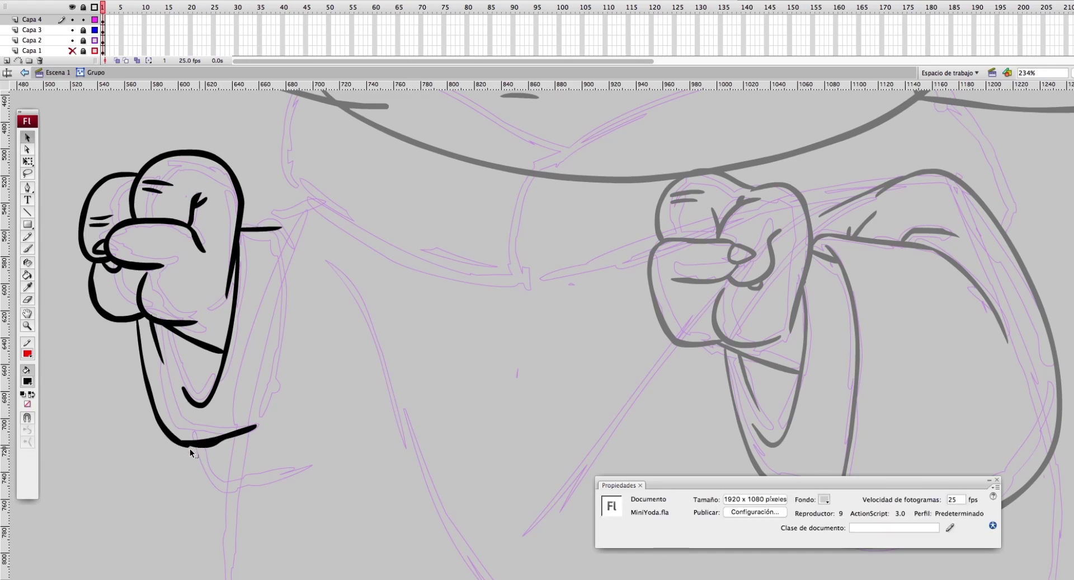
Step: Ink the second arm's outer sleeve, lower cuff and short shoulder line, and smooth the inner cuff's curve
key(b)
drag(265, 225, 240, 459)
mouse_move(199, 446)
mouse_down()
mouse_move(202, 456)
mouse_move(309, 464)
mouse_up()
drag(250, 229, 354, 190)
key(v)
key(b)
drag(224, 455, 242, 453)
key(v)
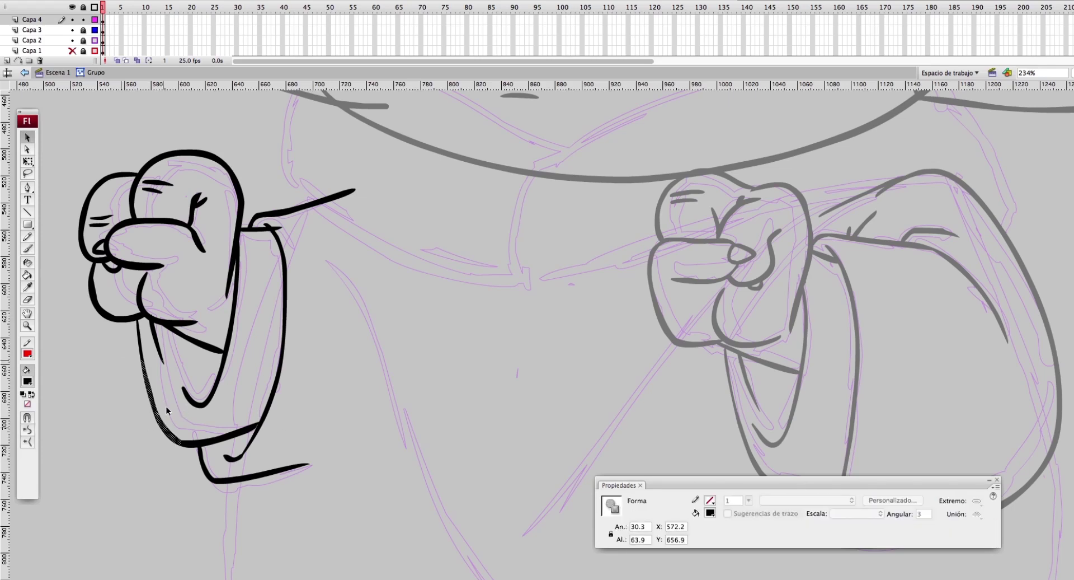
drag(223, 361, 180, 333)
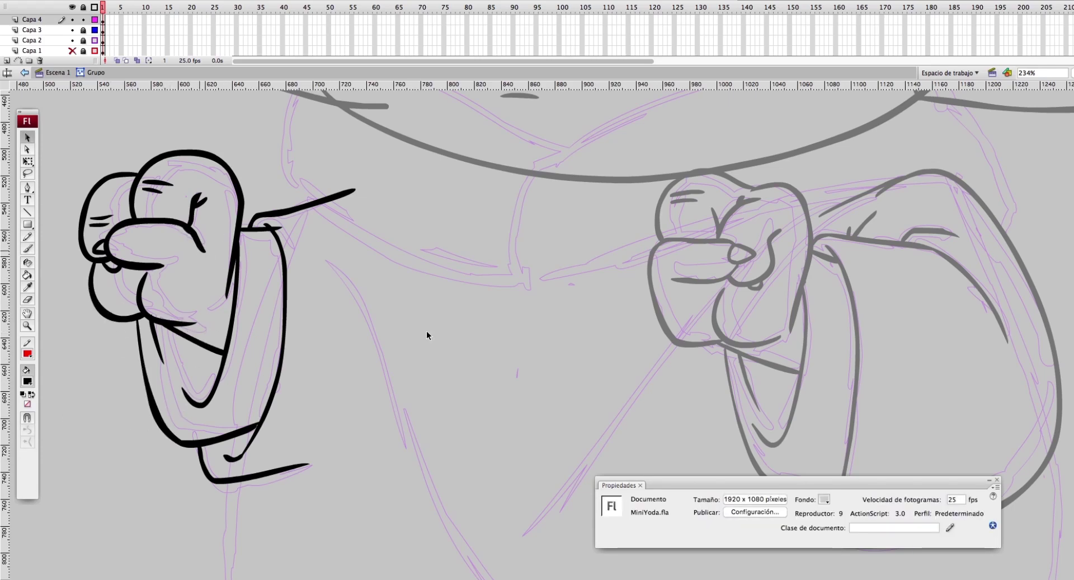
Step: Leave the arm's group and ink the upper and lower edges of the collar's overlapping flap on the large-sleeve side
double_click(596, 352)
key(z)
alt+click(596, 352)
alt+click(494, 365)
key(v)
double_click(421, 367)
key(b)
key(ctrl+equal)
mouse_move(385, 306)
mouse_down()
mouse_move(564, 182)
mouse_move(674, 279)
mouse_up()
drag(385, 307, 632, 249)
Step: Ink the rest of the collar with its fold line, and the robe's two sides and curved hem
scroll(633, 250, down, 3)
drag(628, 190, 670, 527)
mouse_move(416, 176)
mouse_down()
mouse_move(280, 132)
mouse_move(271, 192)
mouse_up()
scroll(270, 192, down, 1)
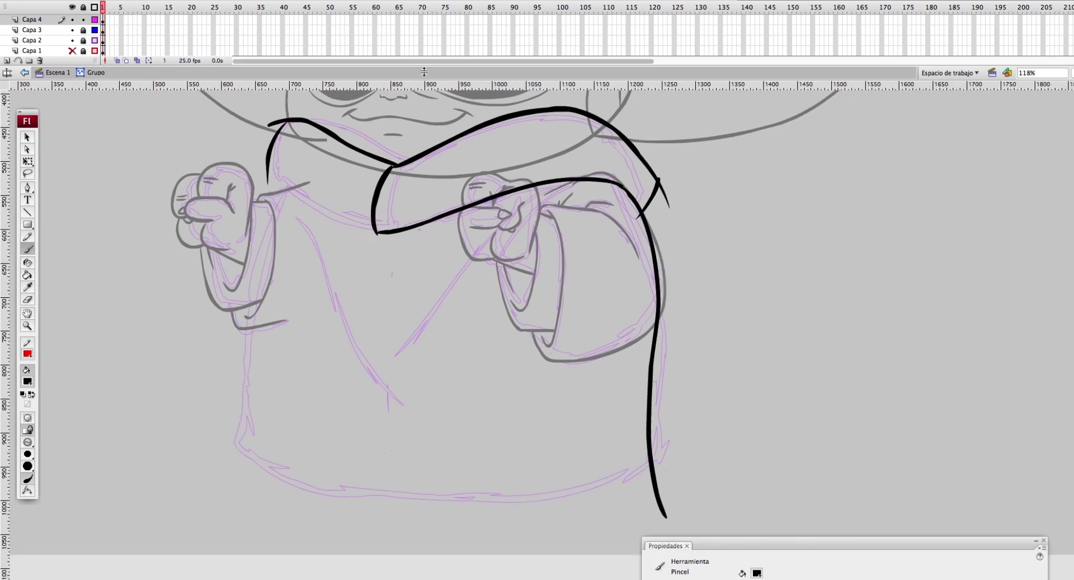
drag(640, 177, 512, 178)
drag(268, 172, 385, 232)
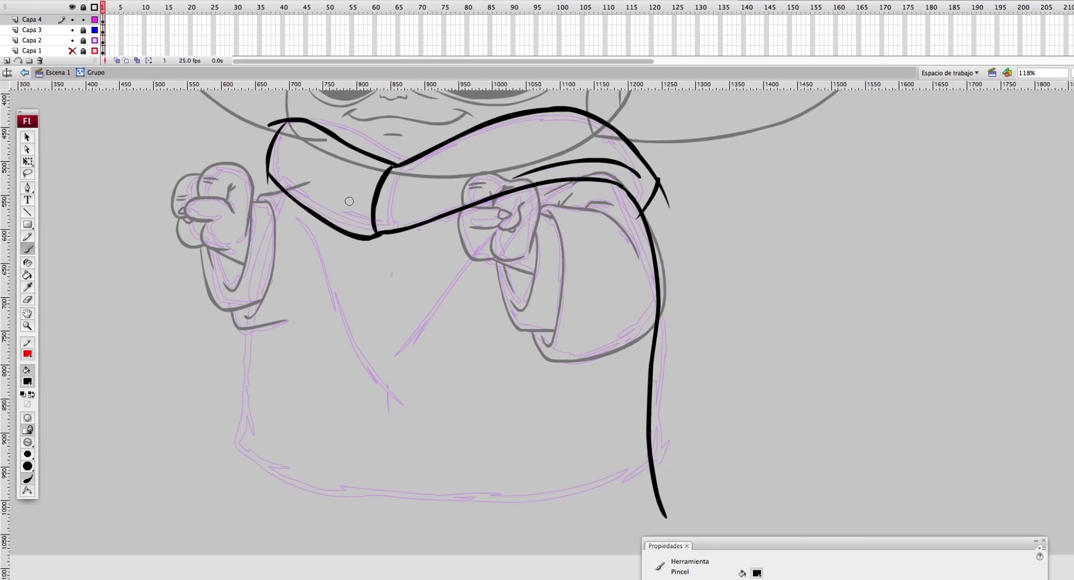
mouse_move(280, 188)
mouse_down()
mouse_move(229, 464)
mouse_move(516, 510)
mouse_move(705, 436)
mouse_up()
Step: Remove the overshooting line ends at the collar's corners on the small-sleeve side and smooth the adjoining edges
key(v)
drag(90, 105, 462, 270)
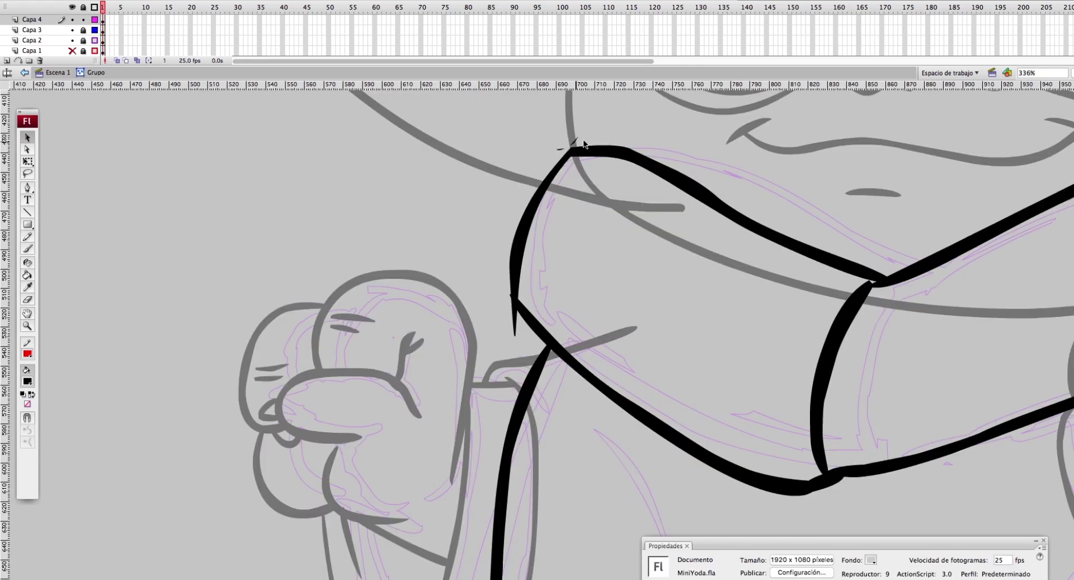
scroll(792, 245, right, 10)
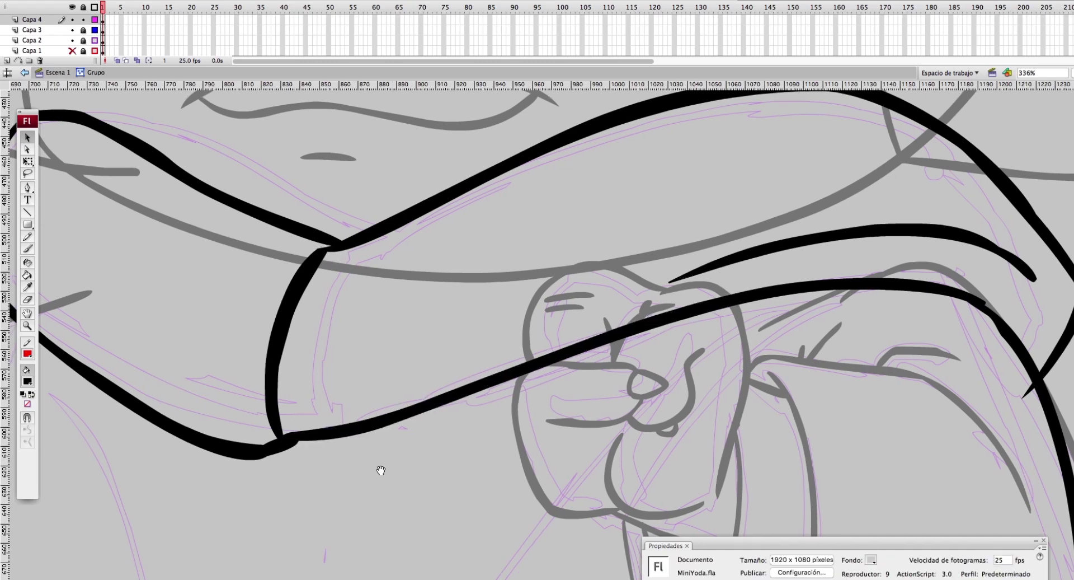
scroll(384, 466, left, 3)
click(212, 330)
click(446, 440)
click(392, 192)
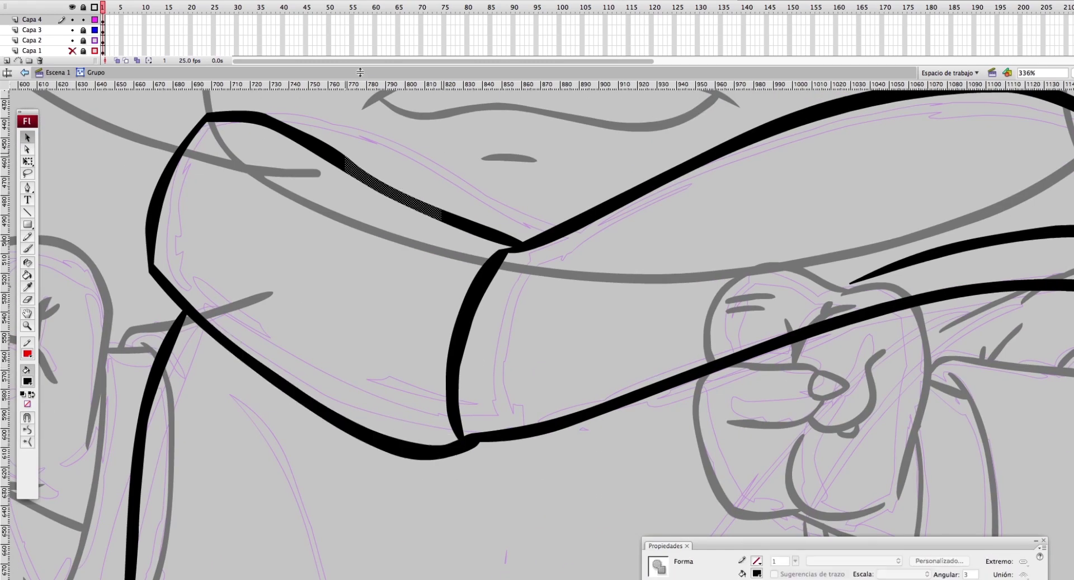
click(206, 147)
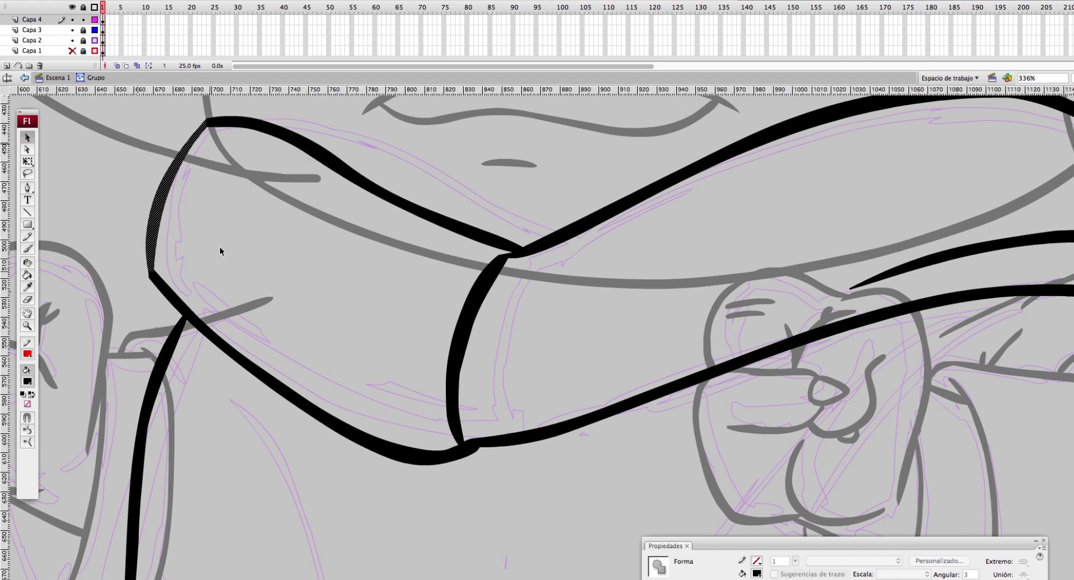
Step: Refine the collar's overlap line where it meets the upper and lower edges
scroll(219, 246, right, 3)
scroll(219, 246, down, 1)
drag(381, 398, 414, 417)
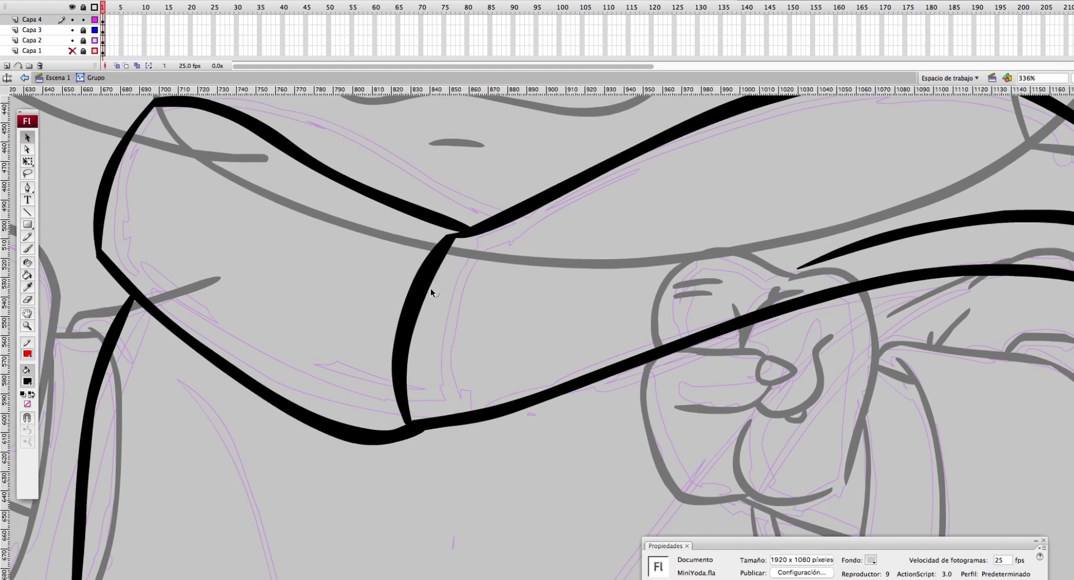
scroll(431, 287, down, 3)
scroll(516, 244, up, 3)
click(516, 243)
click(490, 253)
scroll(491, 253, up, 2)
click(511, 211)
Step: Delete the overshooting line ends at the robe's and collar's corners on the large-sleeve side
key(z)
scroll(618, 345, down, 2)
key(v)
click(594, 529)
key(Delete)
click(626, 460)
key(Delete)
Step: Trim the robe's lower corner on the small-sleeve side and smooth the hem and adjoining side line
click(197, 479)
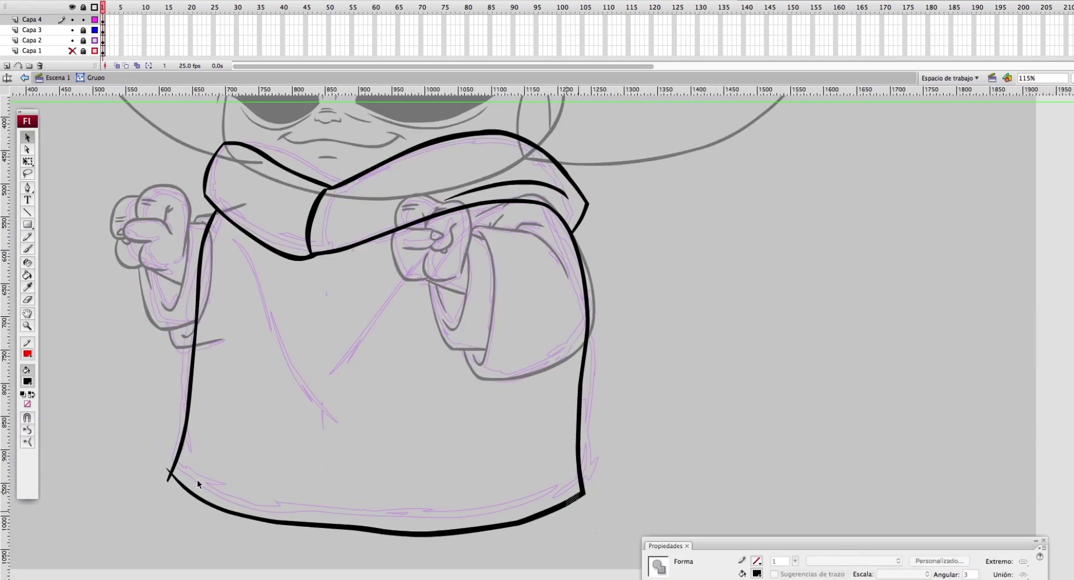
click(58, 409)
click(190, 425)
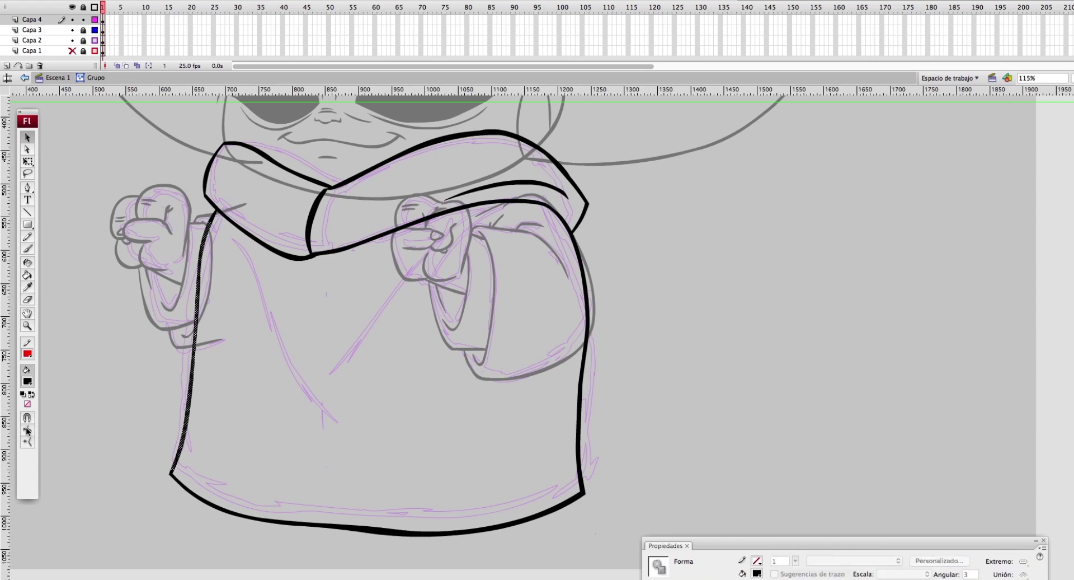
click(657, 321)
Step: Return to the main scene and hide the Capa 2 sketch layer
scroll(579, 365, down, 1)
double_click(579, 369)
click(73, 40)
scroll(671, 224, left, 3)
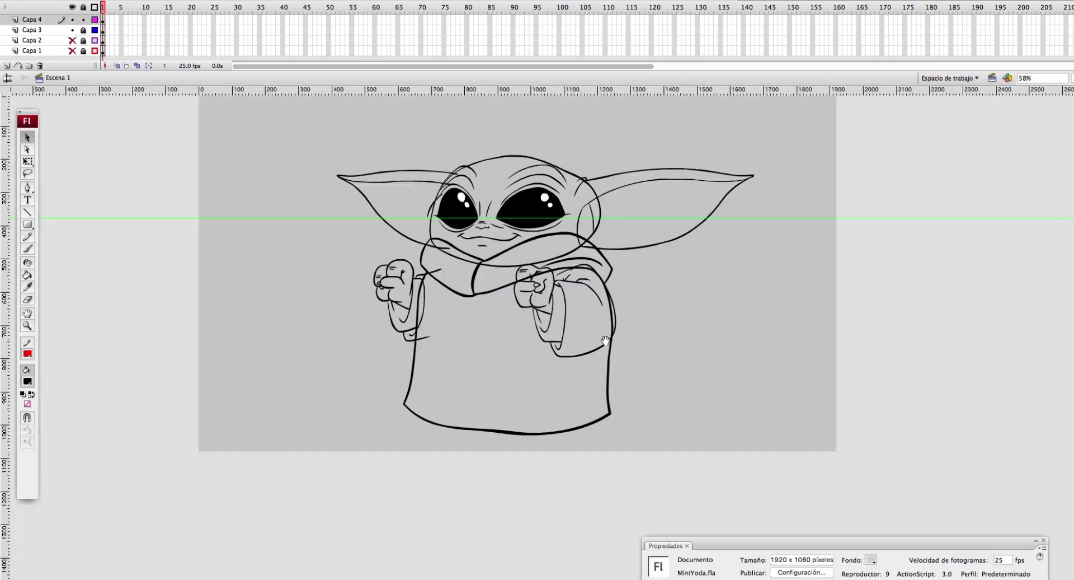
Step: Unlock Capa 3 and move the whole inked character slightly upward on the stage
scroll(789, 119, down, 1)
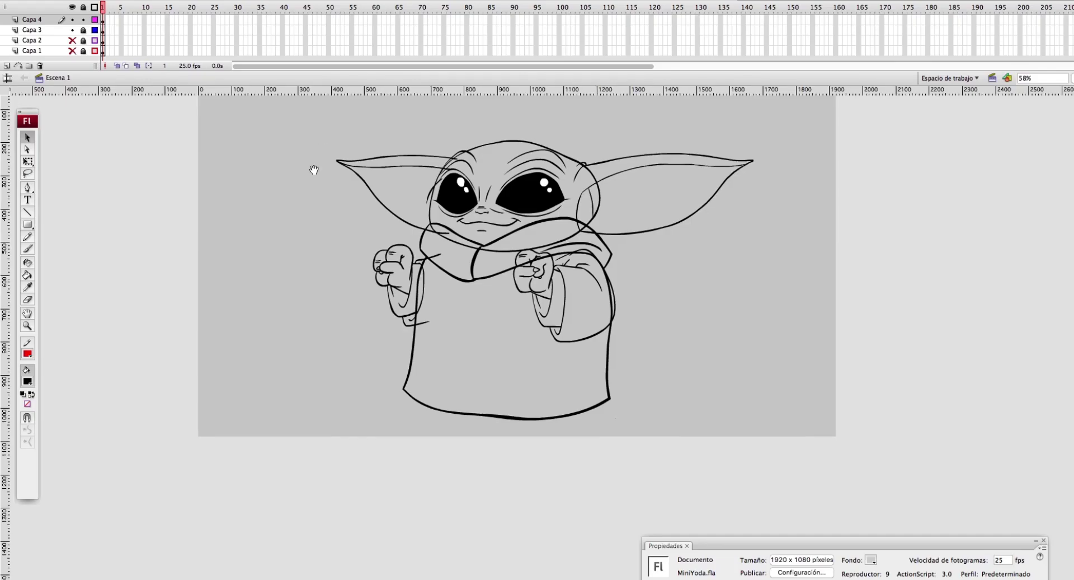
scroll(314, 167, up, 1)
click(31, 19)
key(ctrl+z)
drag(290, 149, 787, 497)
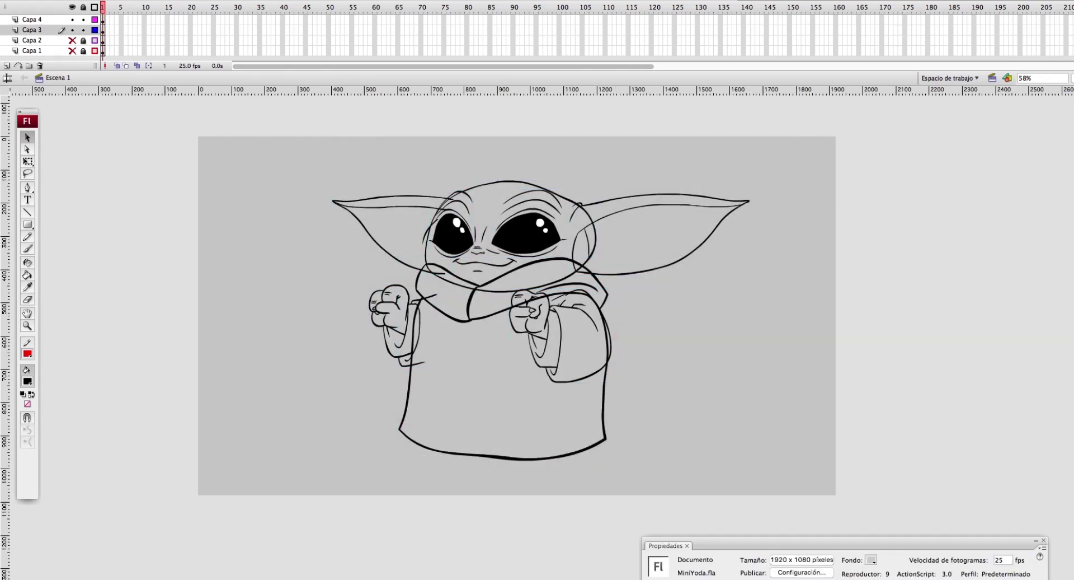